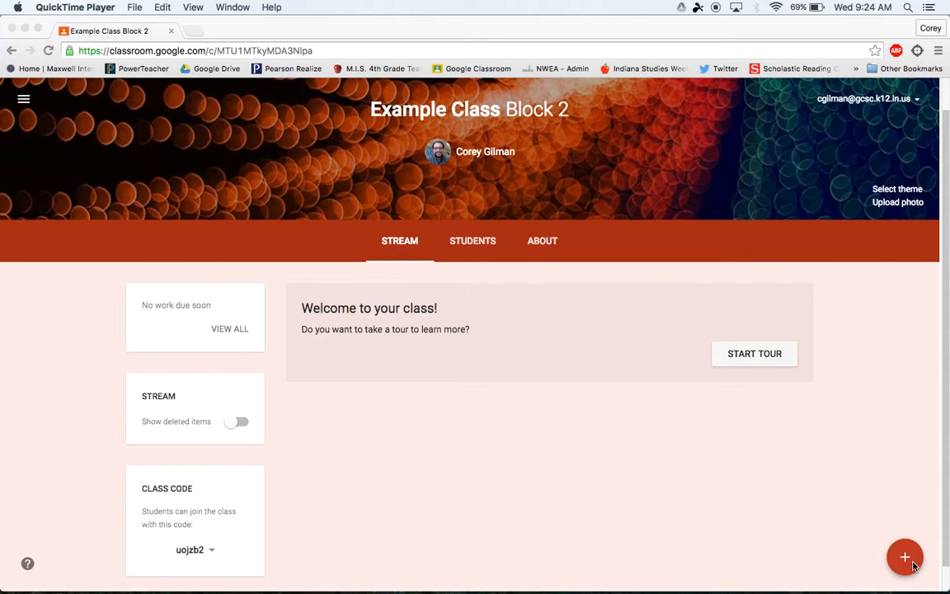
Create a new announcement for the class with the text "Hello World!".
left_click(905, 561)
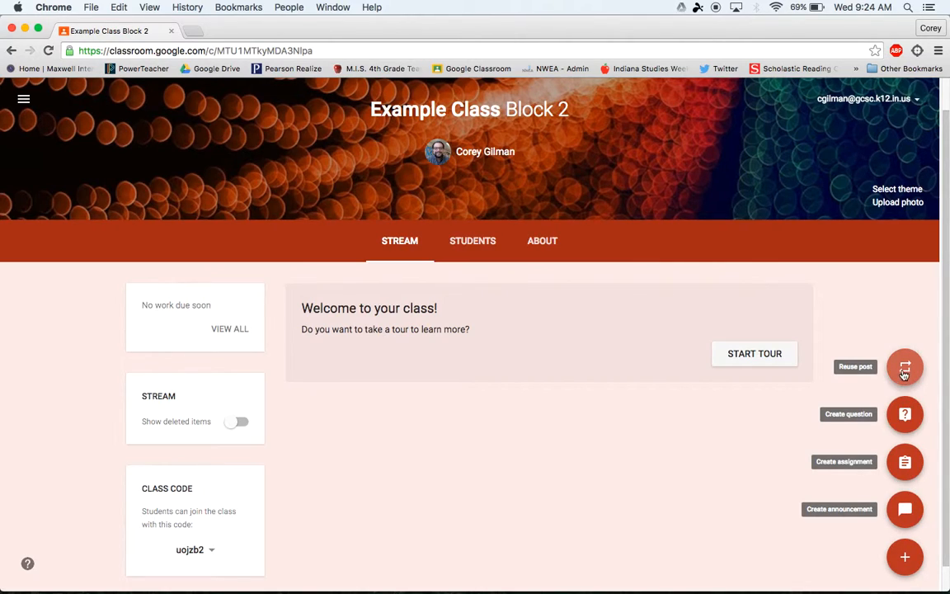
left_click(905, 510)
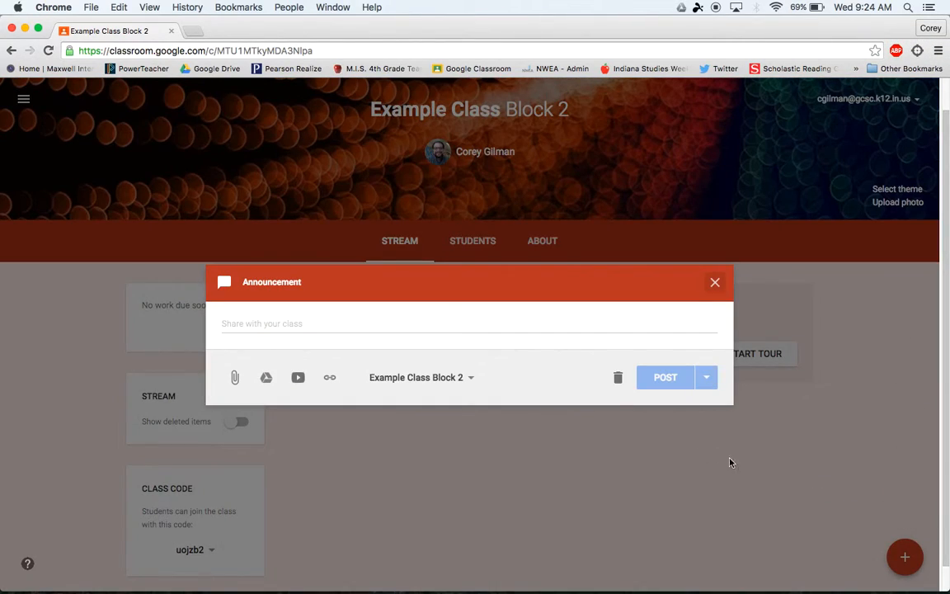
left_click(465, 325)
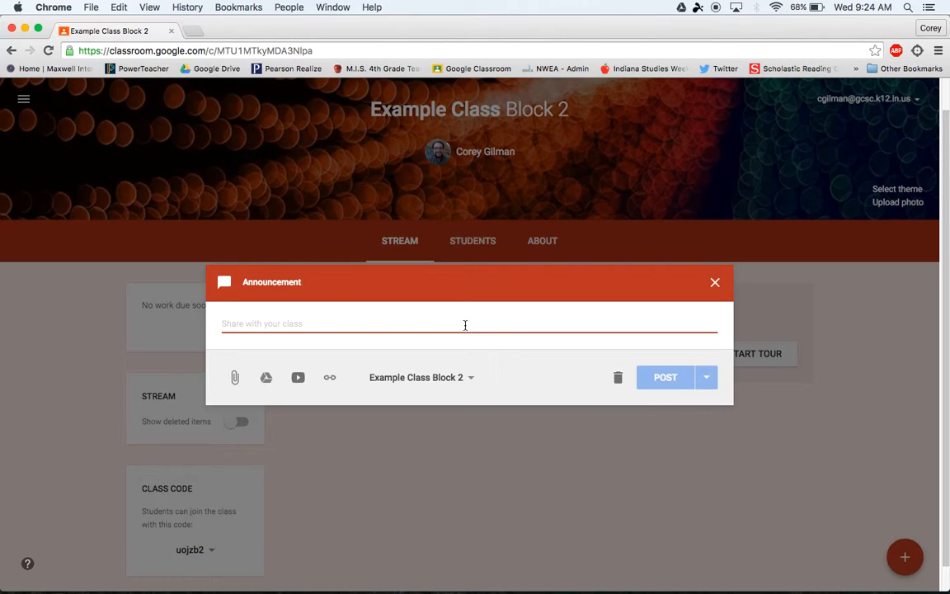
type("Hello")
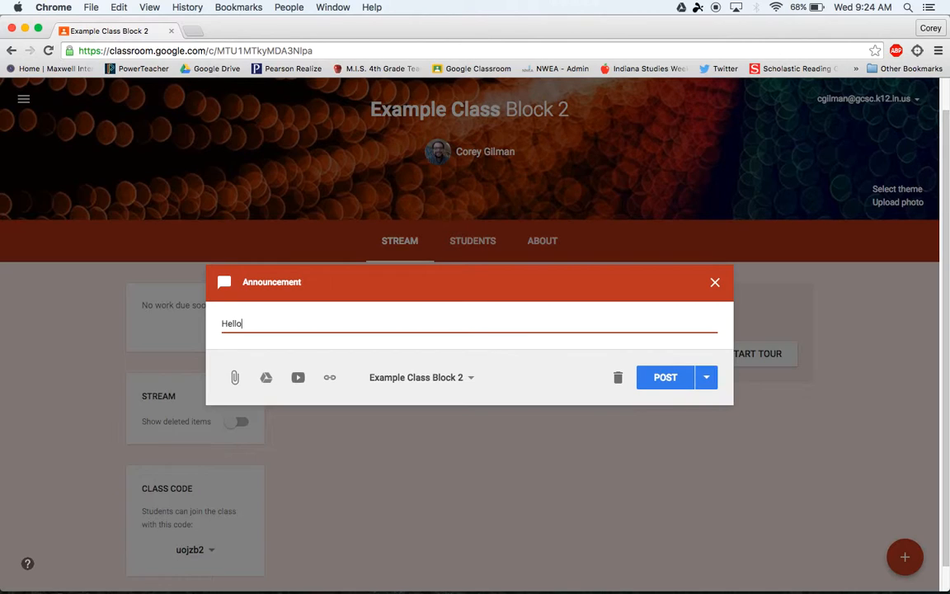
type(" World!")
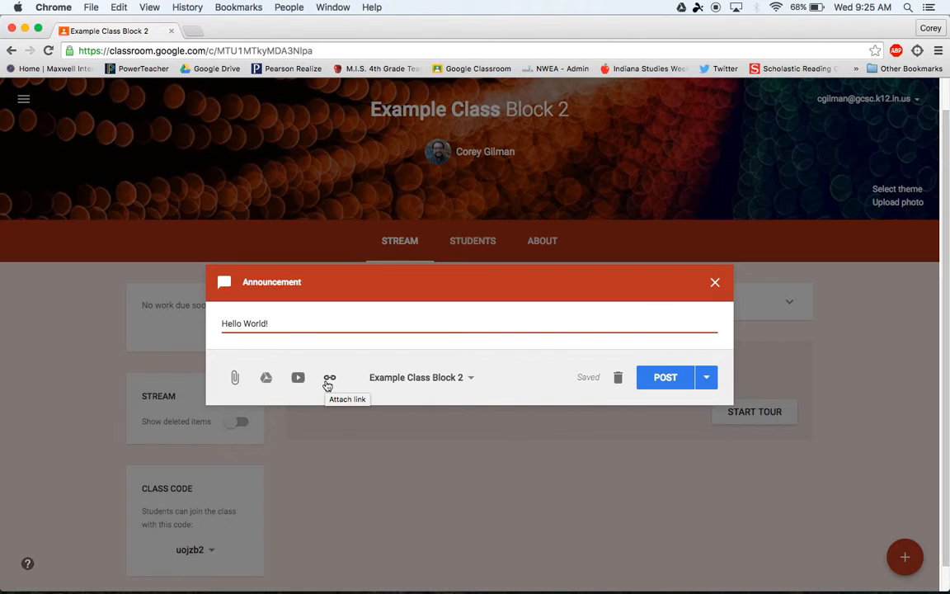
Try adding the ELA/SS Block 1 and Block 2 classes to the announcement's recipients, and deselect both again.
left_click(471, 380)
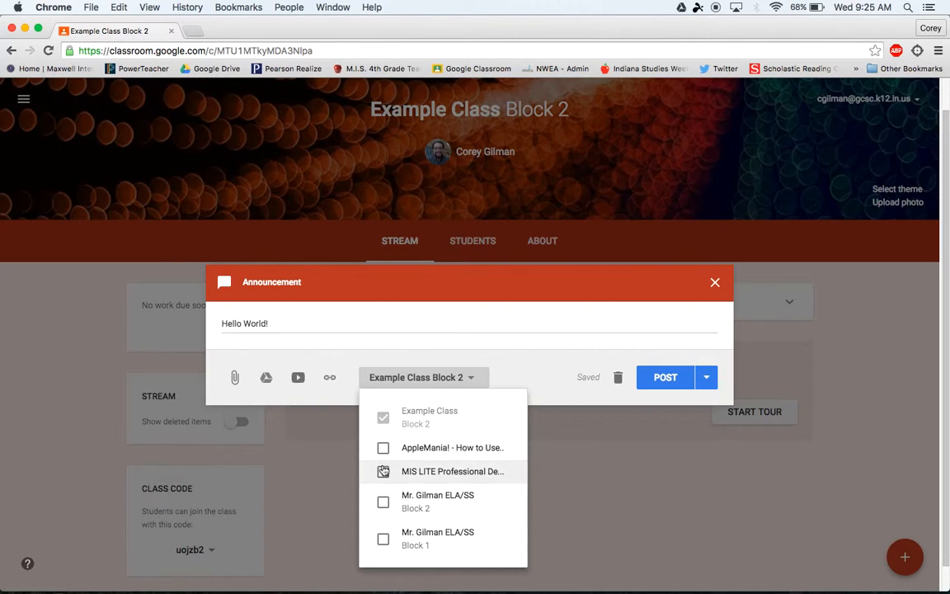
left_click(384, 541)
left_click(384, 503)
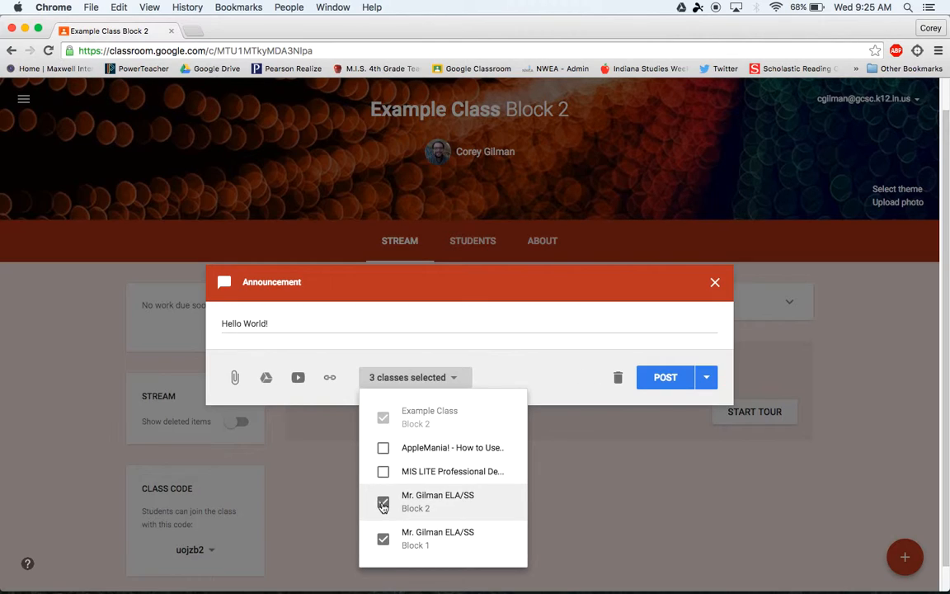
left_click(384, 503)
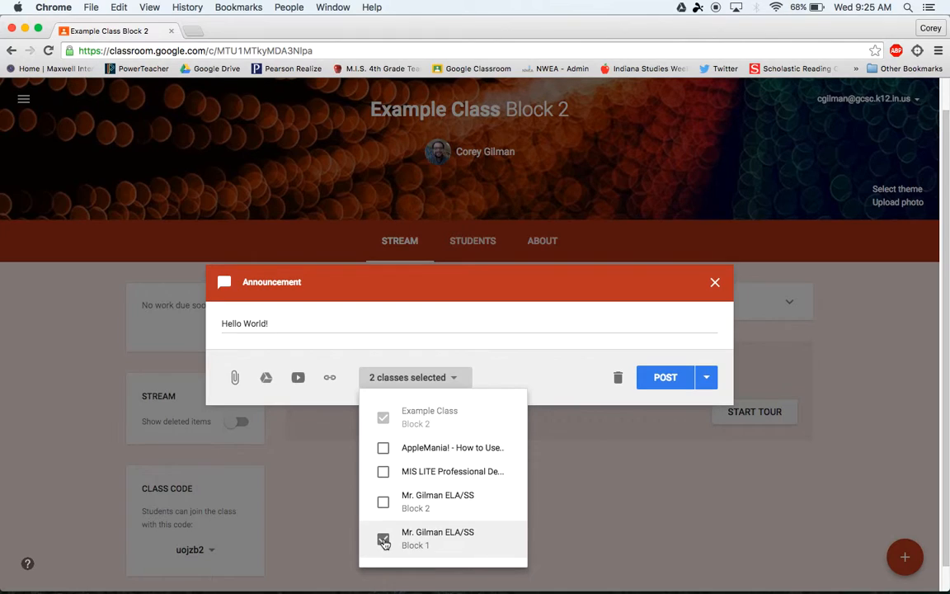
left_click(384, 540)
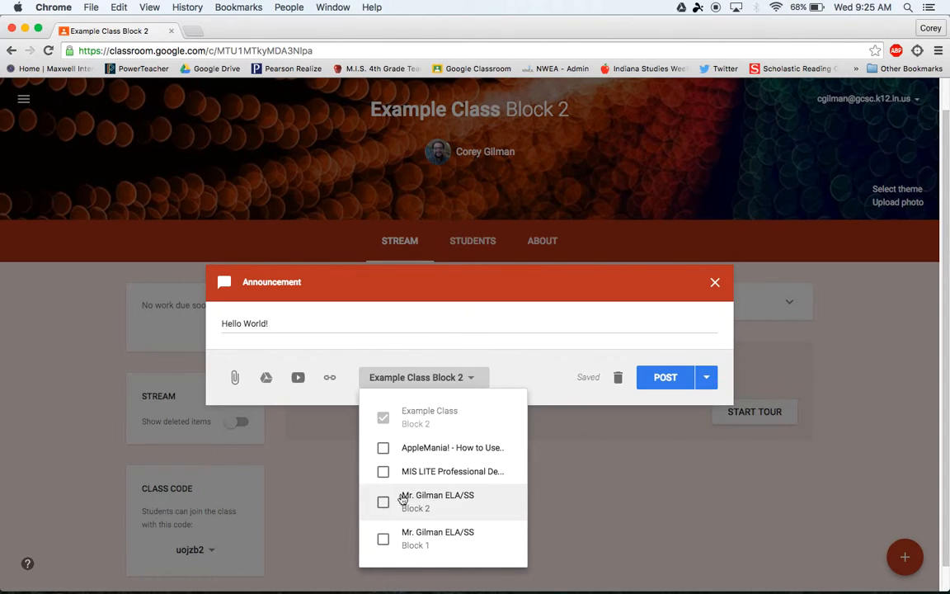
left_click(528, 372)
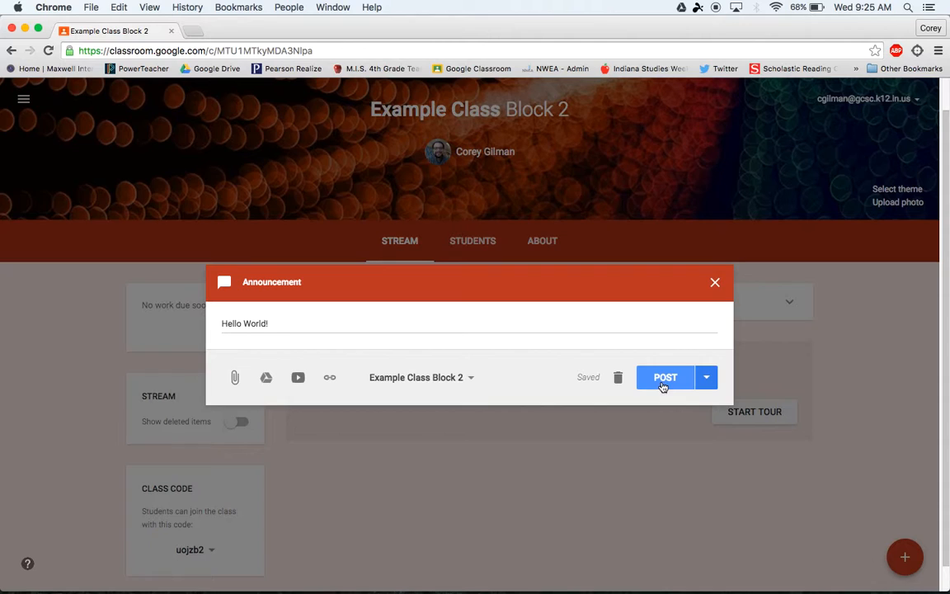
Schedule the announcement for Jun 9, 2016, keeping the suggested time.
left_click(707, 378)
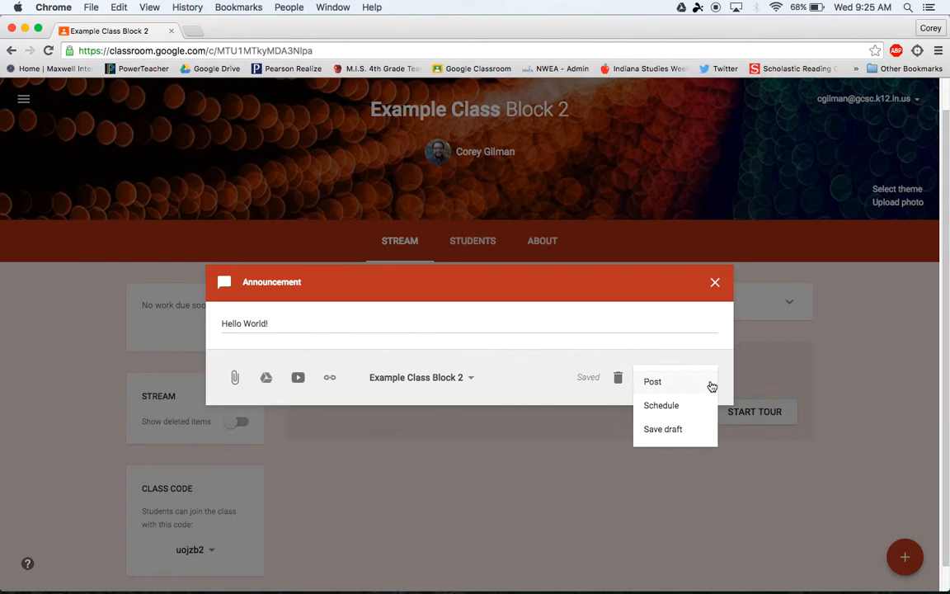
left_click(671, 407)
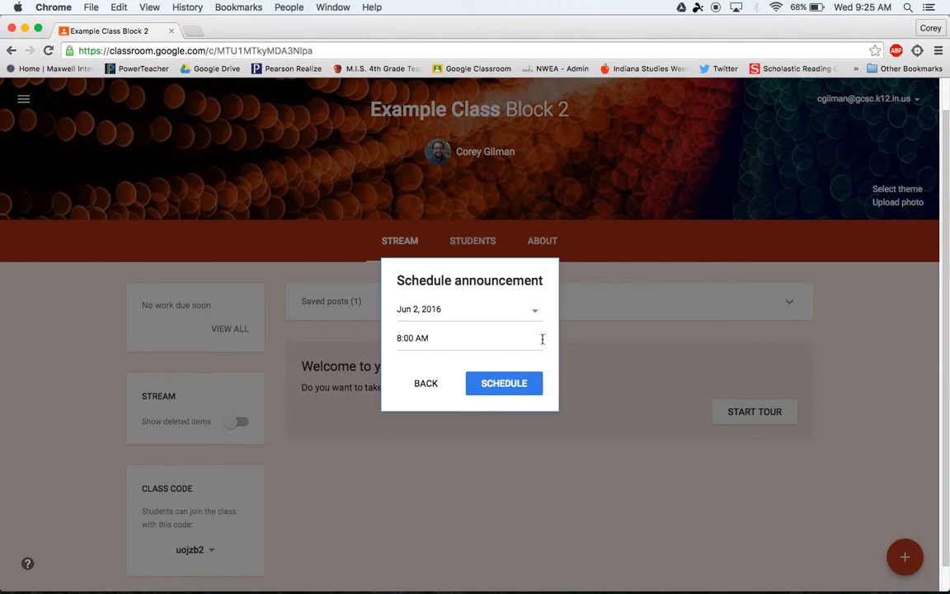
left_click(527, 313)
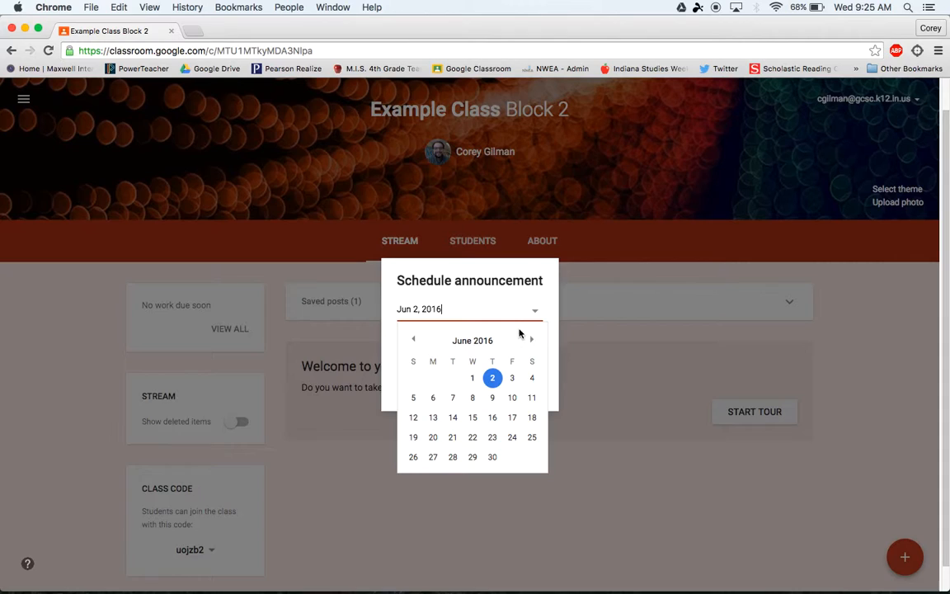
left_click(492, 398)
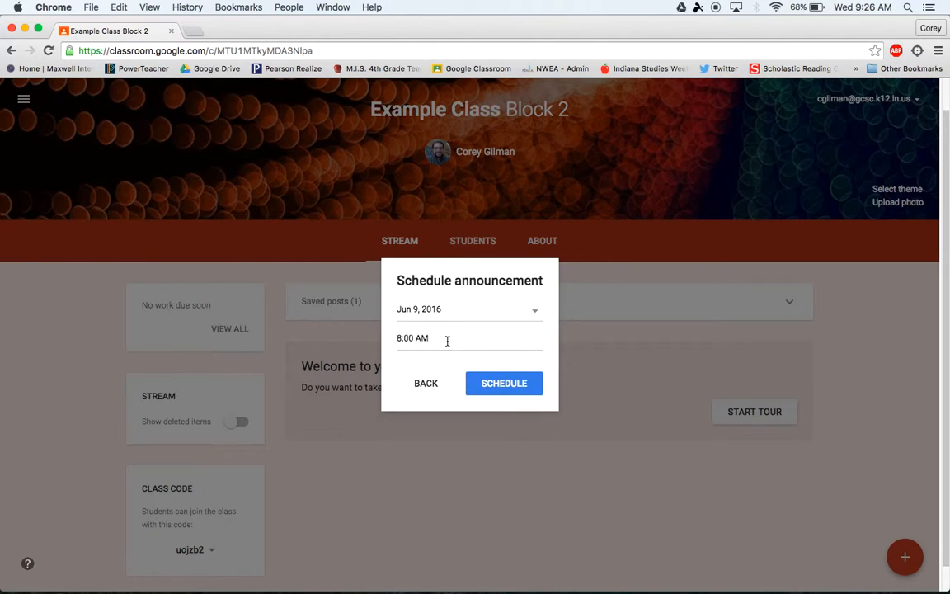
left_click(491, 384)
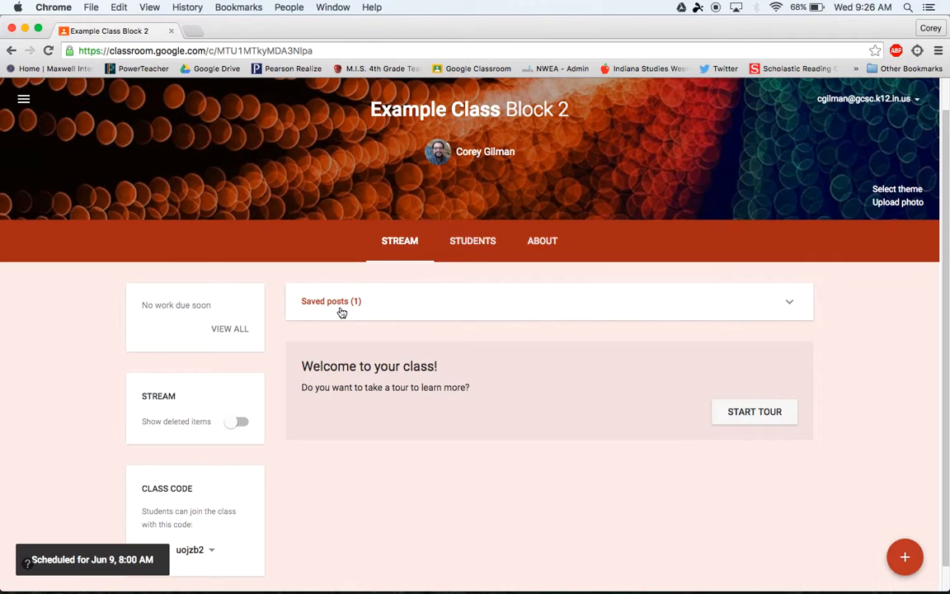
Open the scheduled "Hello World!" announcement from the saved posts, remove its schedule and post it immediately.
left_click(605, 313)
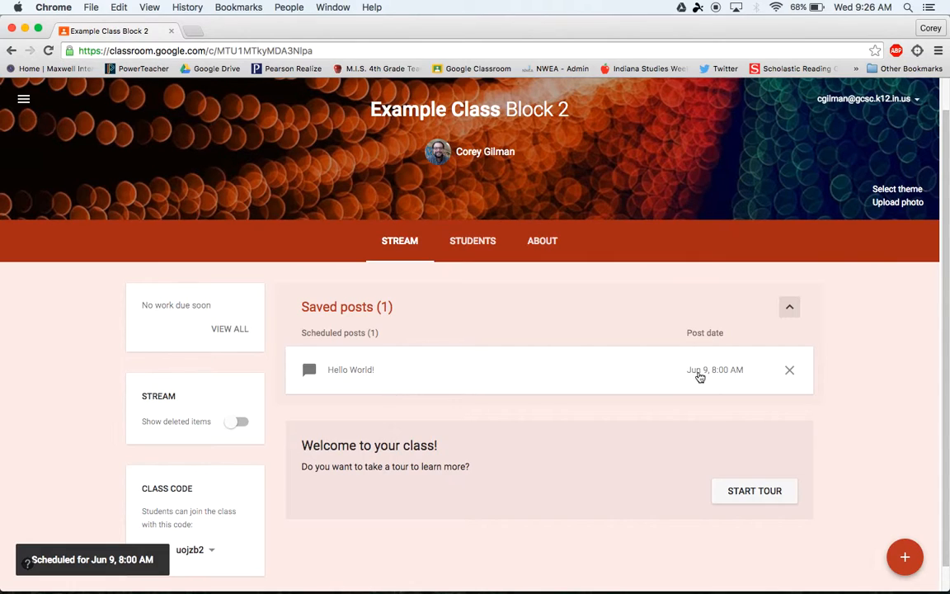
left_click(598, 372)
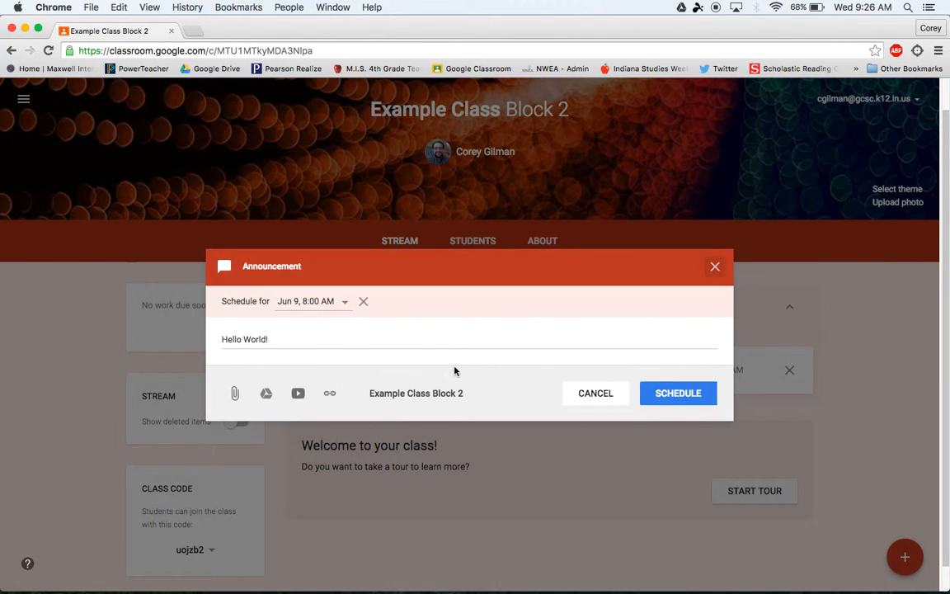
left_click(363, 303)
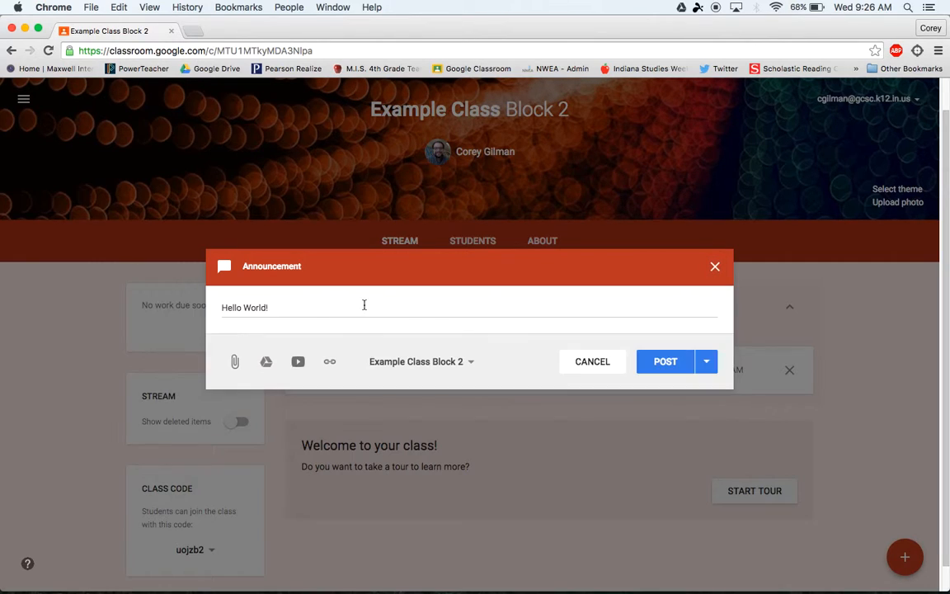
left_click(666, 361)
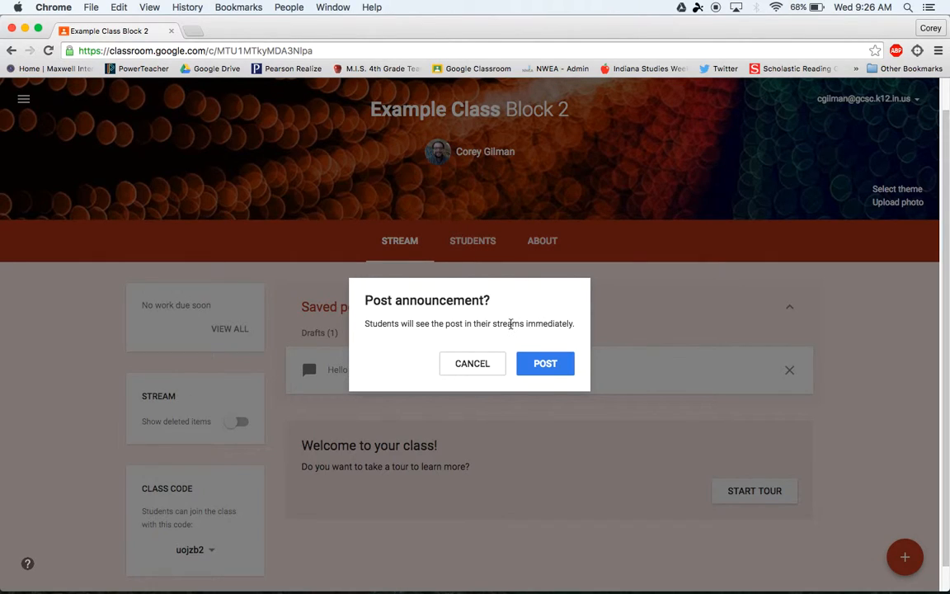
left_click(554, 376)
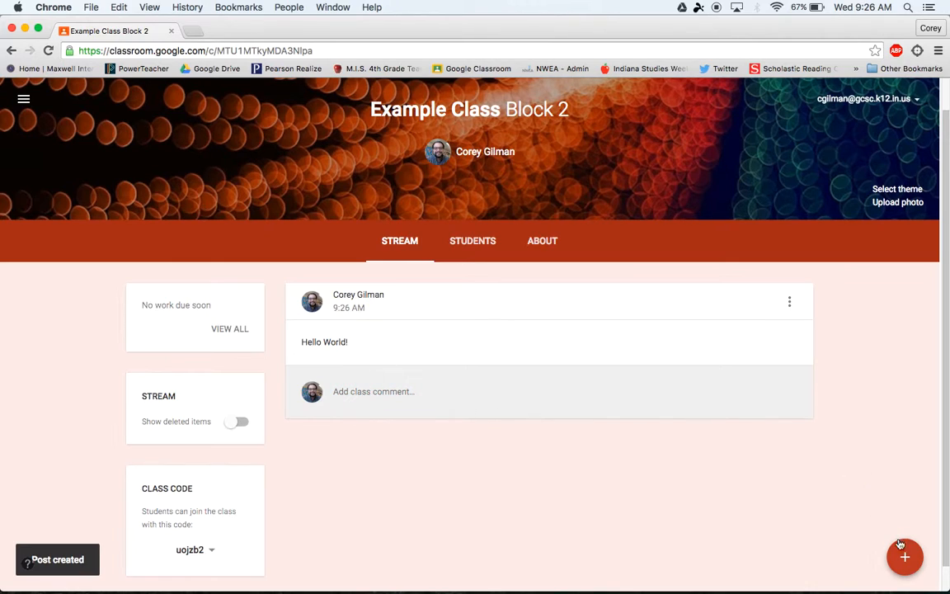
Create a new assignment titled "Project 1" with the instructions "Create a google doc".
mouse_move(907, 551)
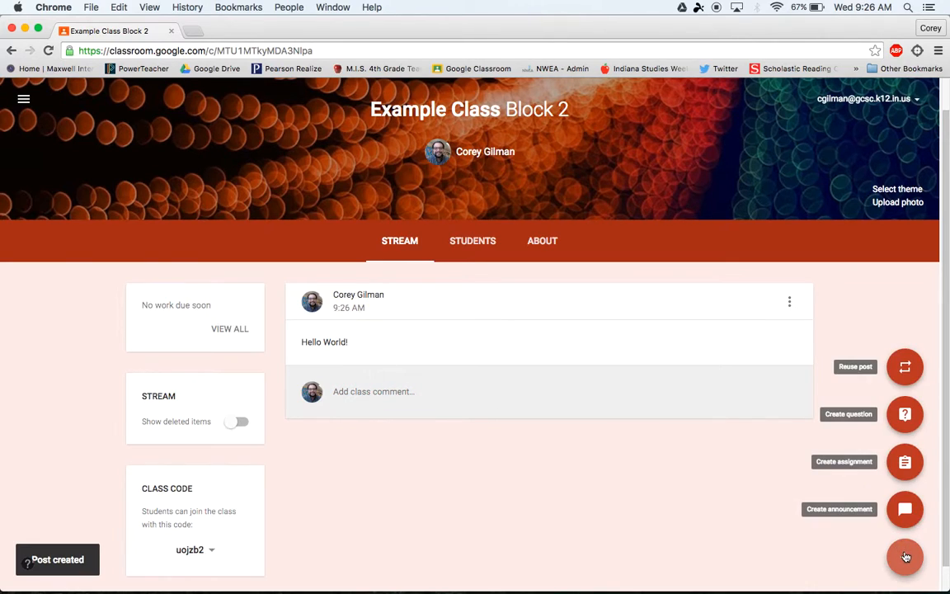
left_click(907, 465)
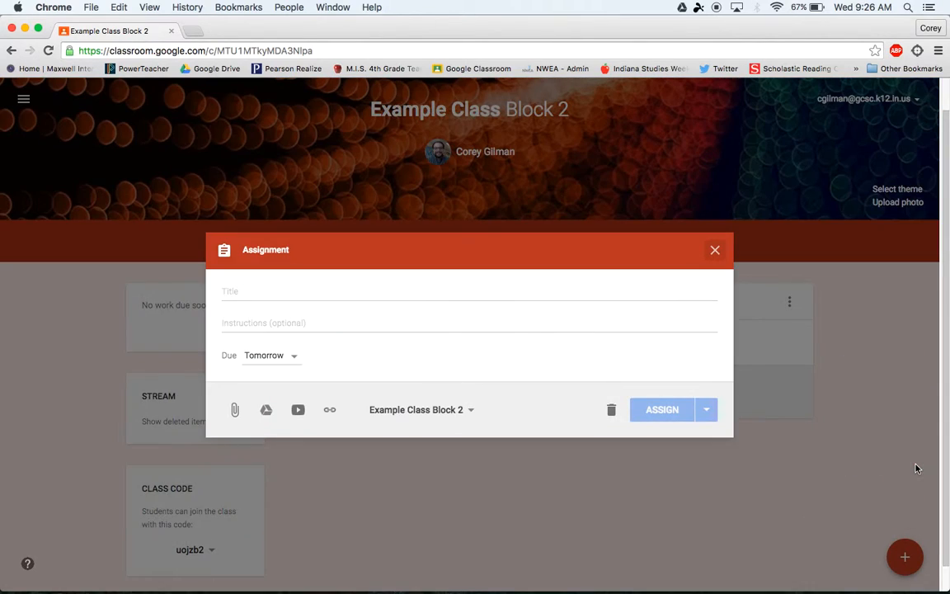
left_click(546, 285)
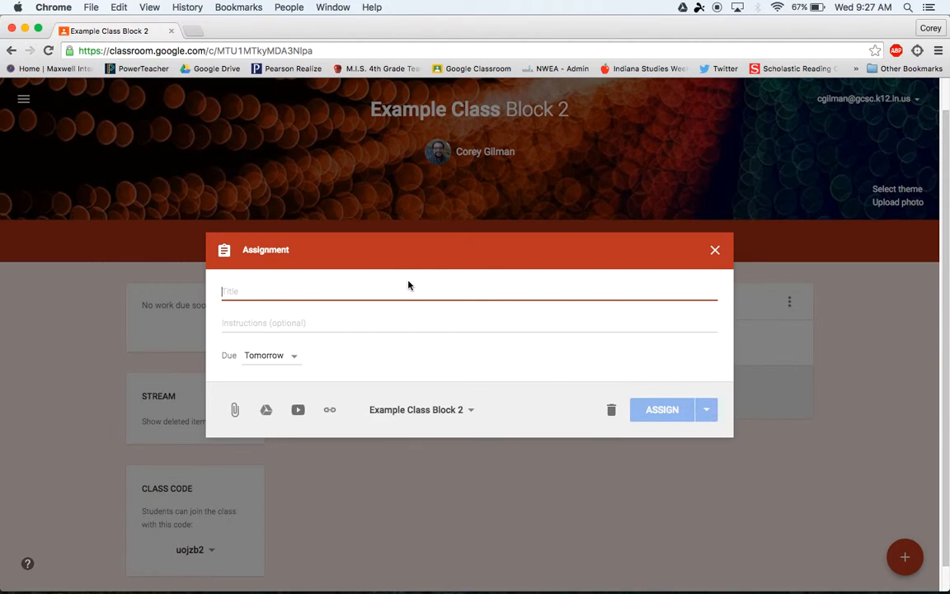
type("Project 1")
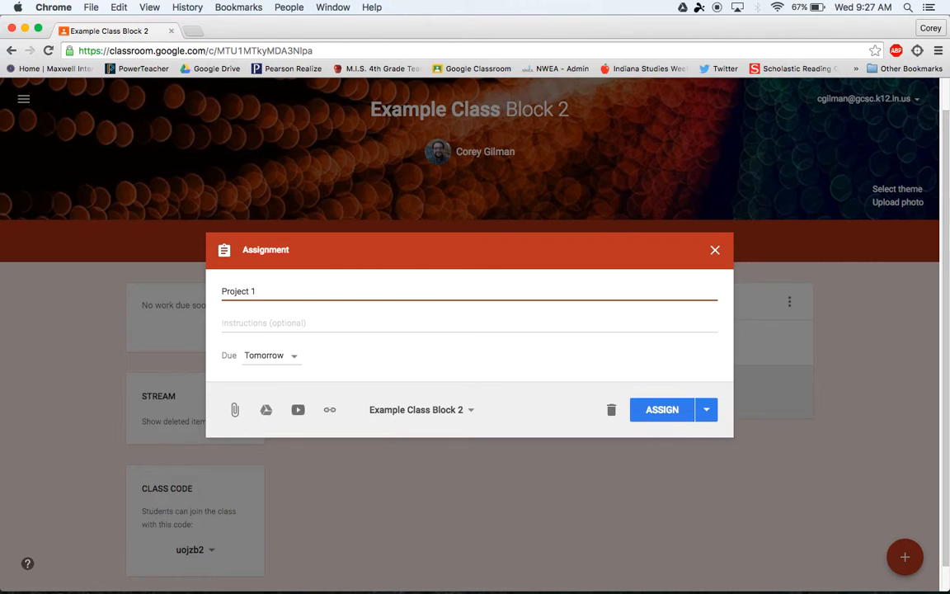
left_click(355, 330)
type("Cr")
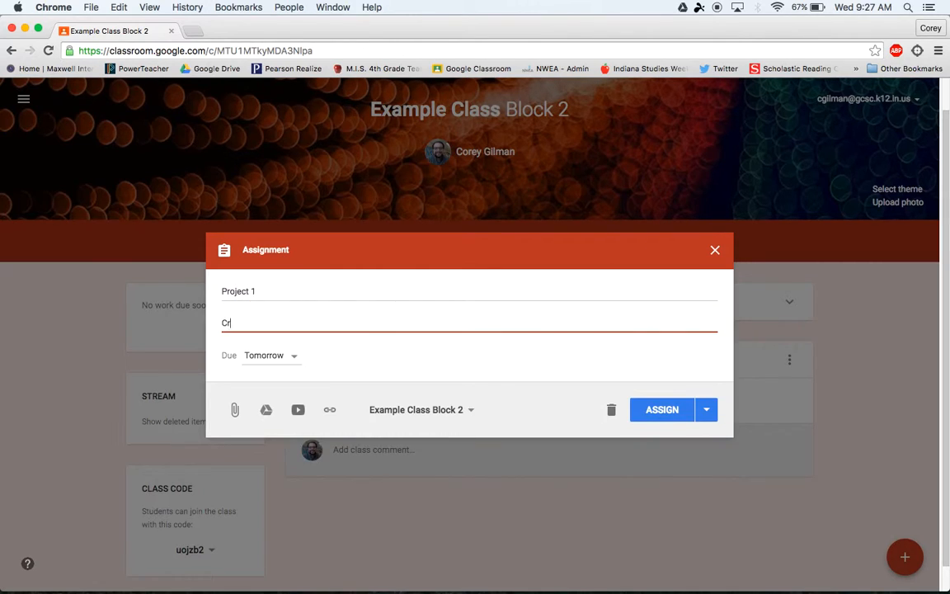
type("eate a google doc")
Set the assignment's due date to Jun 8, 2016, without a time.
left_click(282, 355)
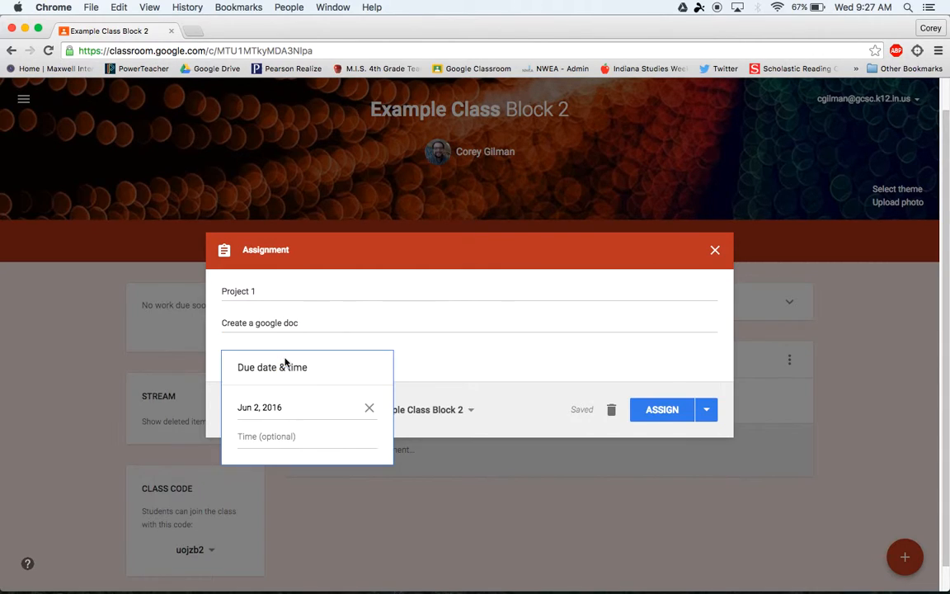
left_click(317, 411)
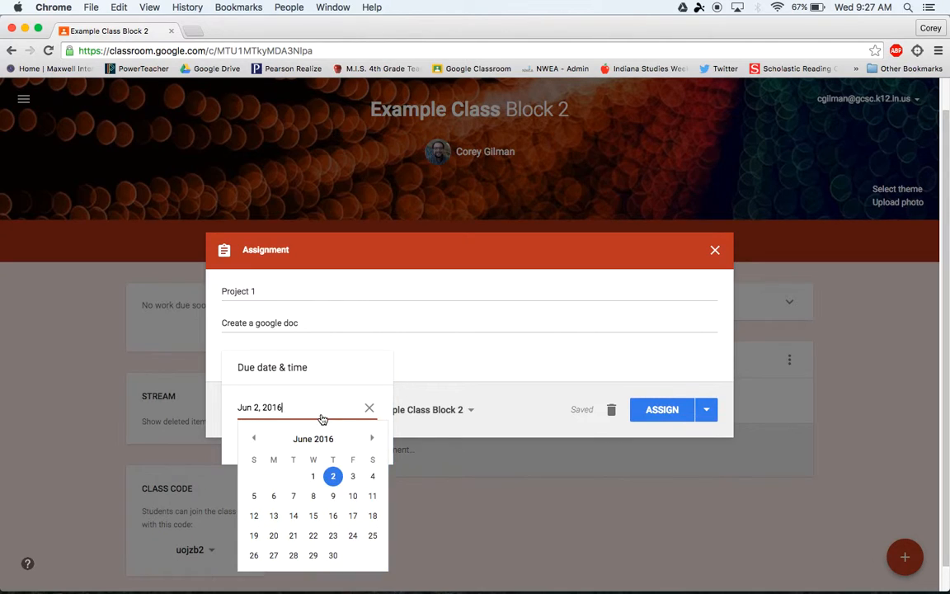
left_click(313, 497)
left_click(410, 368)
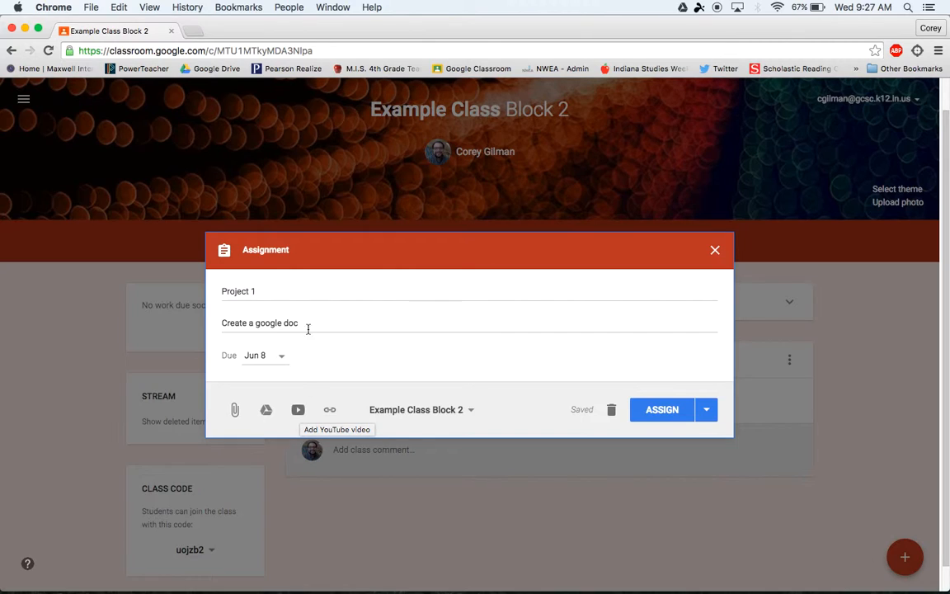
Replace the assignment's instructions with "Watch this video".
left_click_drag(306, 324, 189, 316)
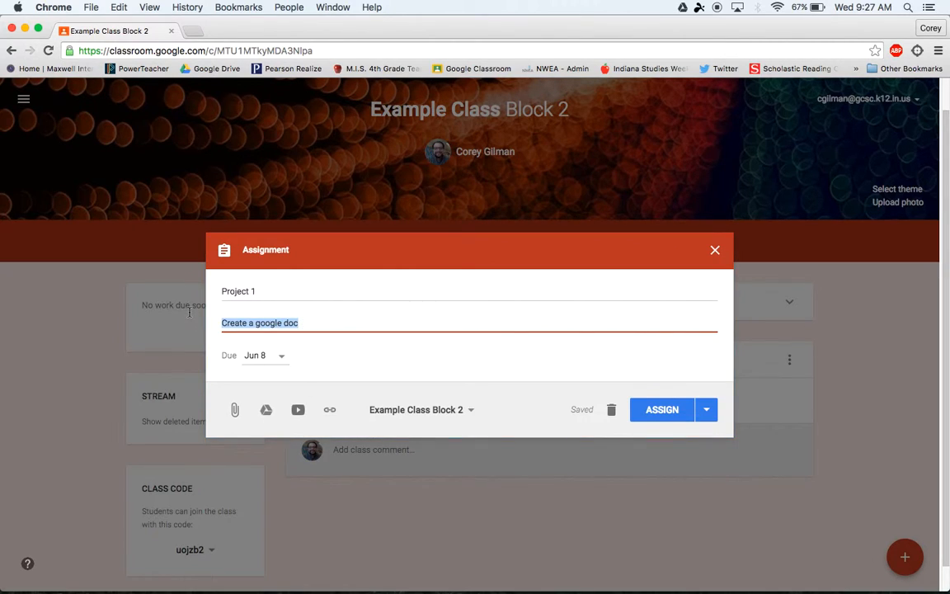
type("Watc")
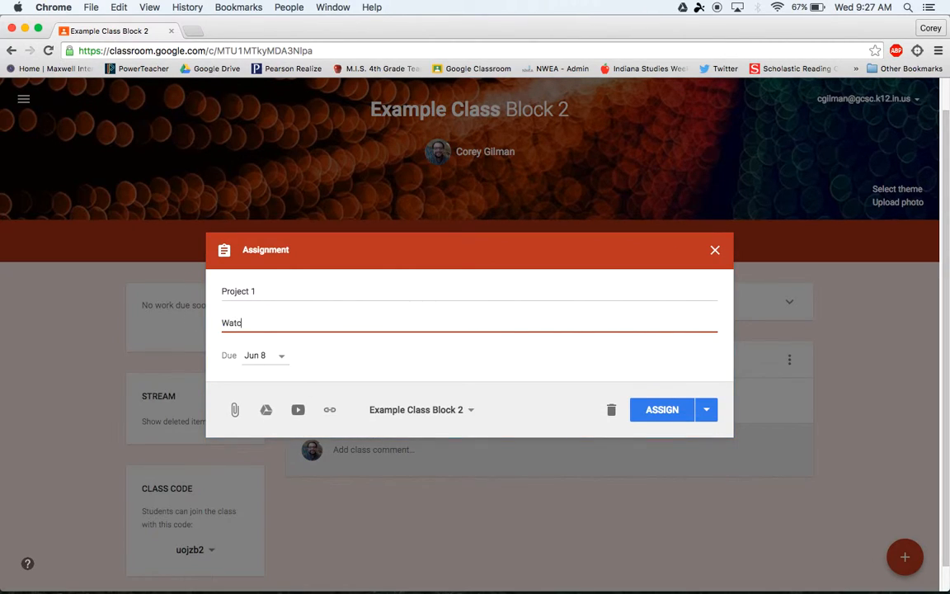
type("h this video")
Attach the YouTube video "Pharrell Williams - Happy (Official Music Video)" found by searching "happy", and assign Project 1 to Example Class Block 2.
left_click(299, 411)
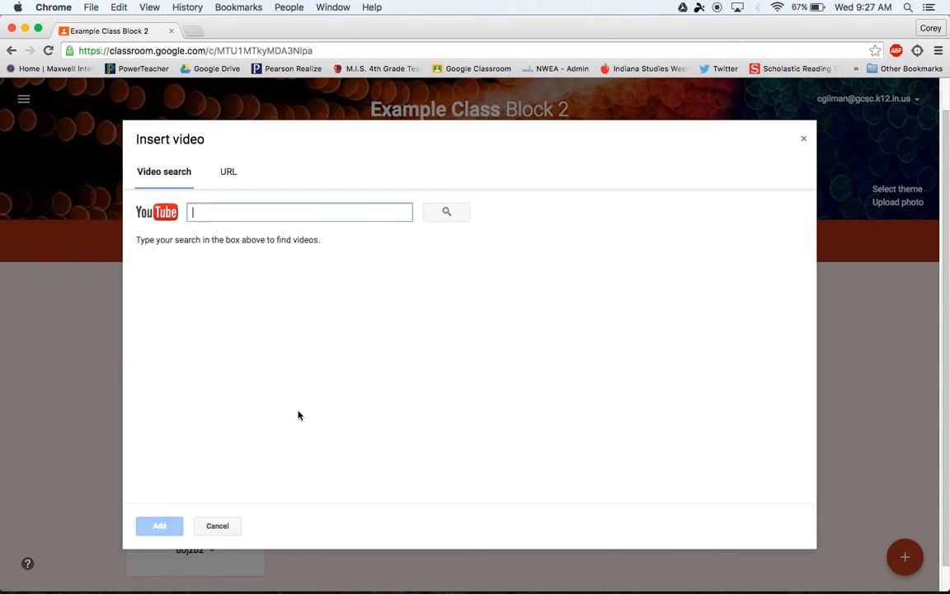
left_click(230, 173)
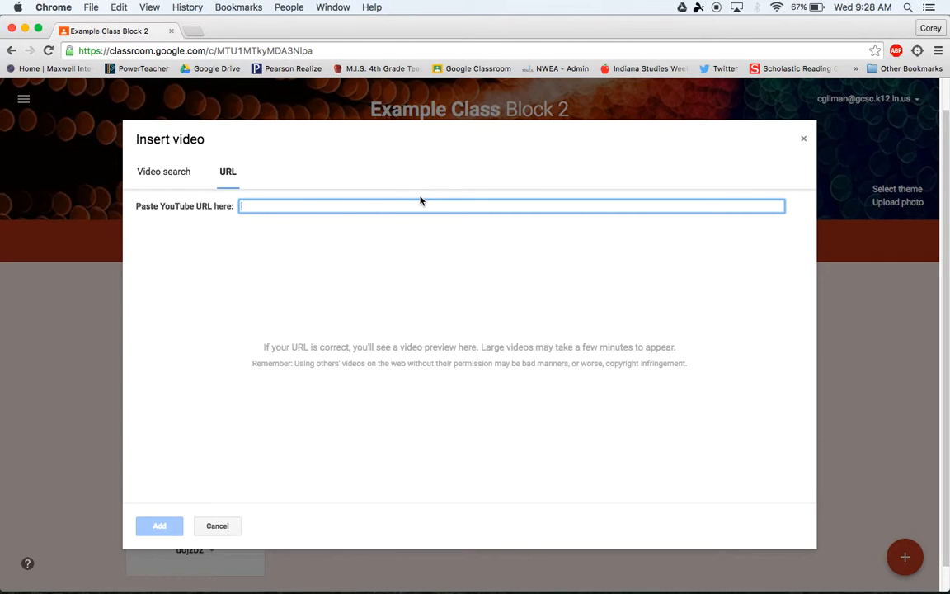
left_click(163, 170)
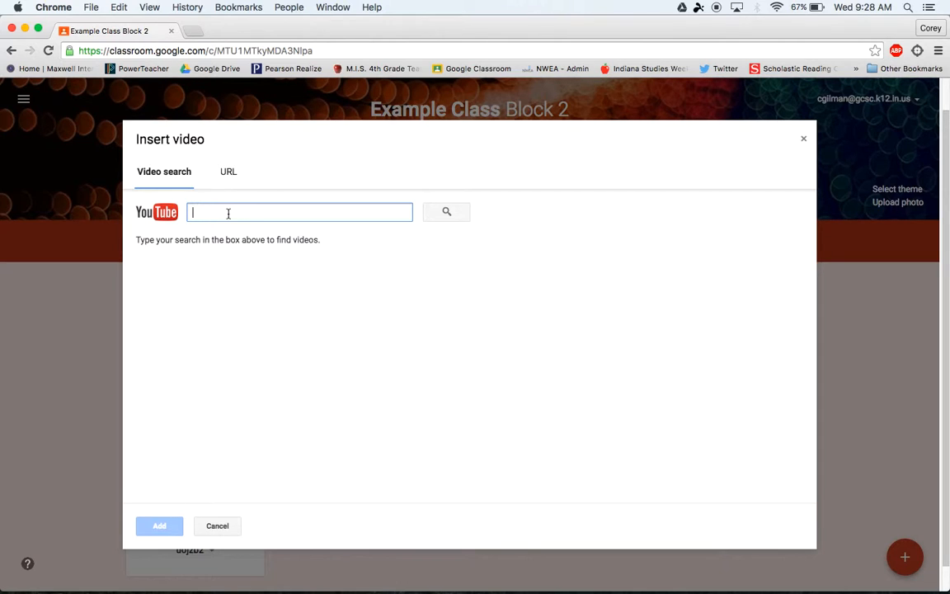
type("happy")
key("Return")
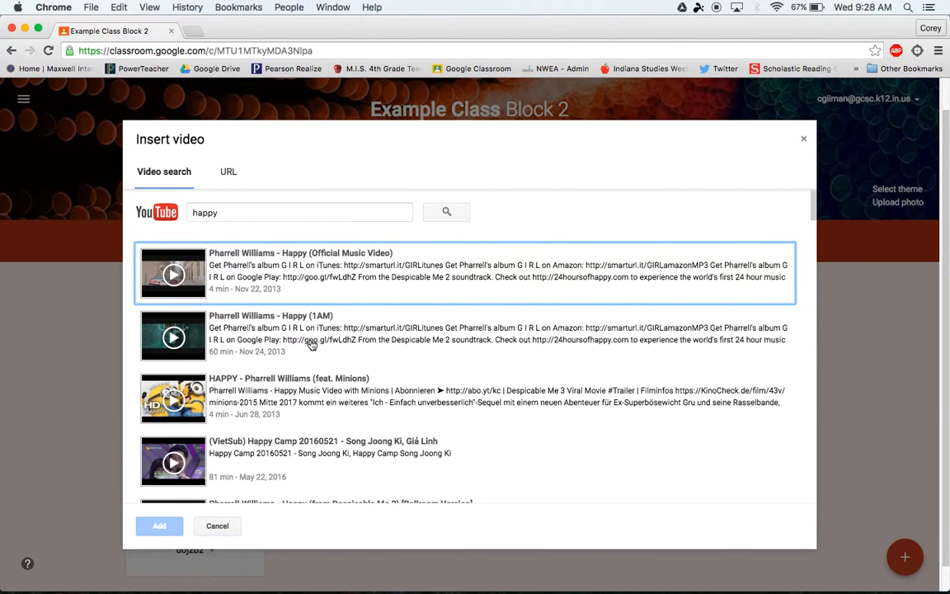
left_click(196, 248)
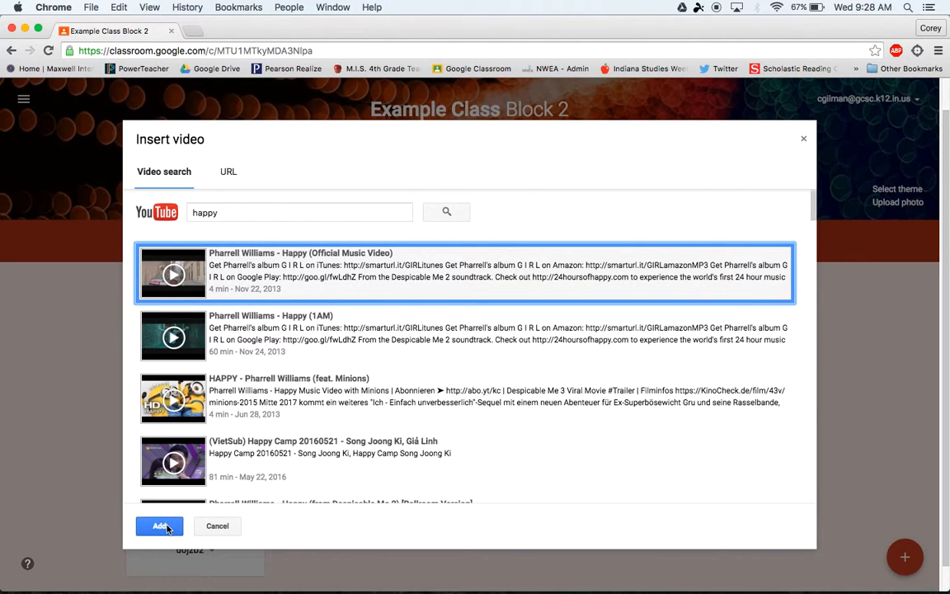
left_click(164, 526)
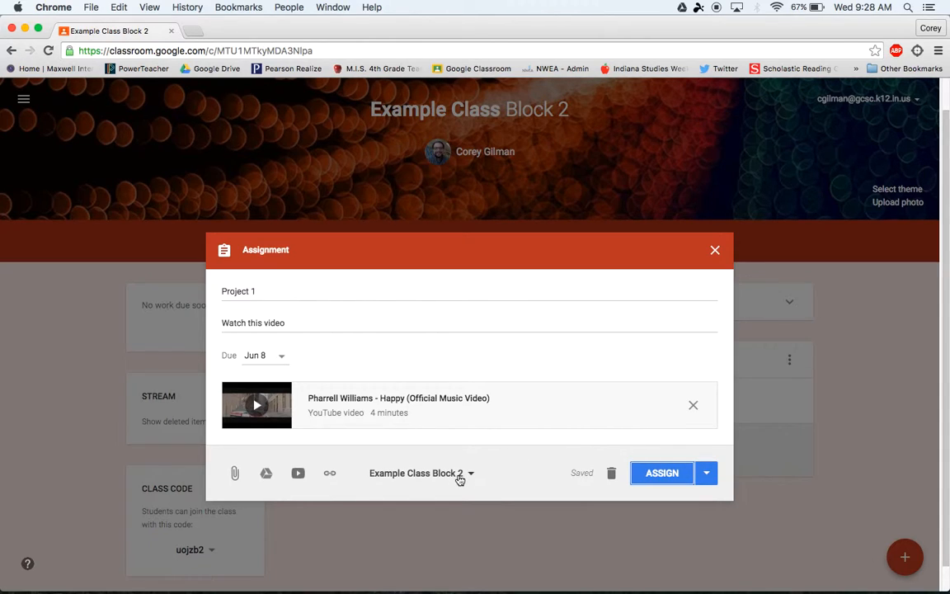
left_click(665, 473)
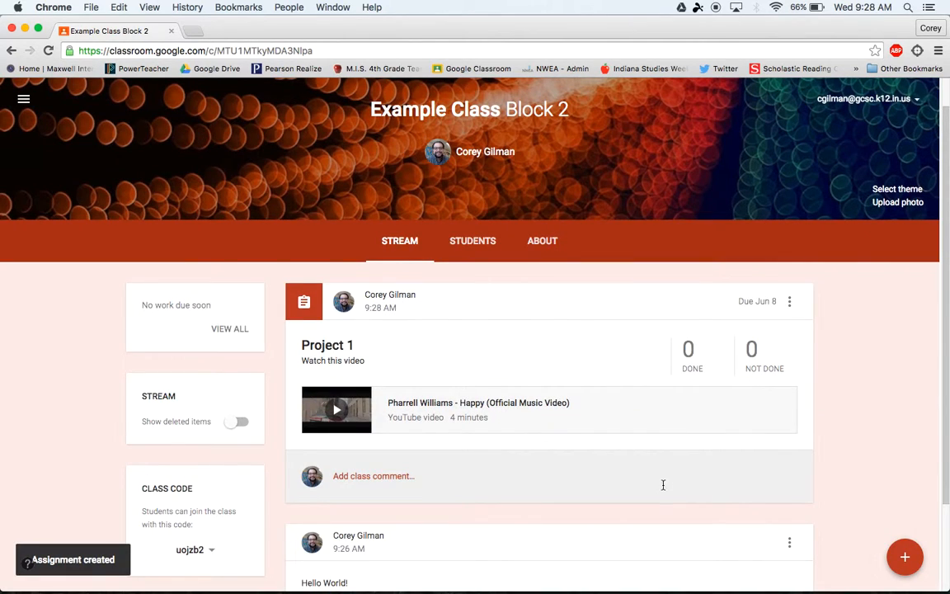
Open the video attached to the Project 1 post to check how it plays, and return to the class stream.
scroll(583, 394, "down", 1)
scroll(583, 395, "down", 1)
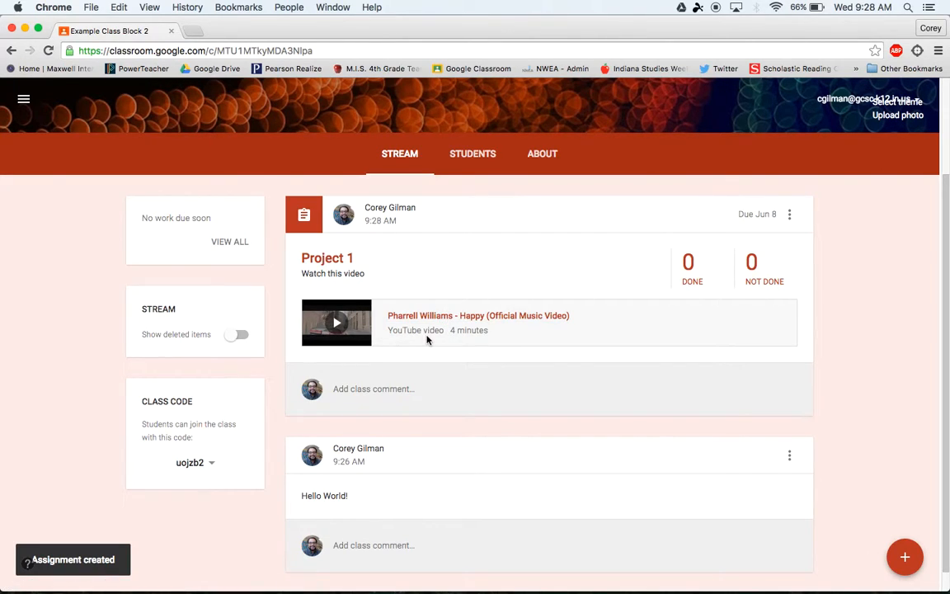
left_click(353, 320)
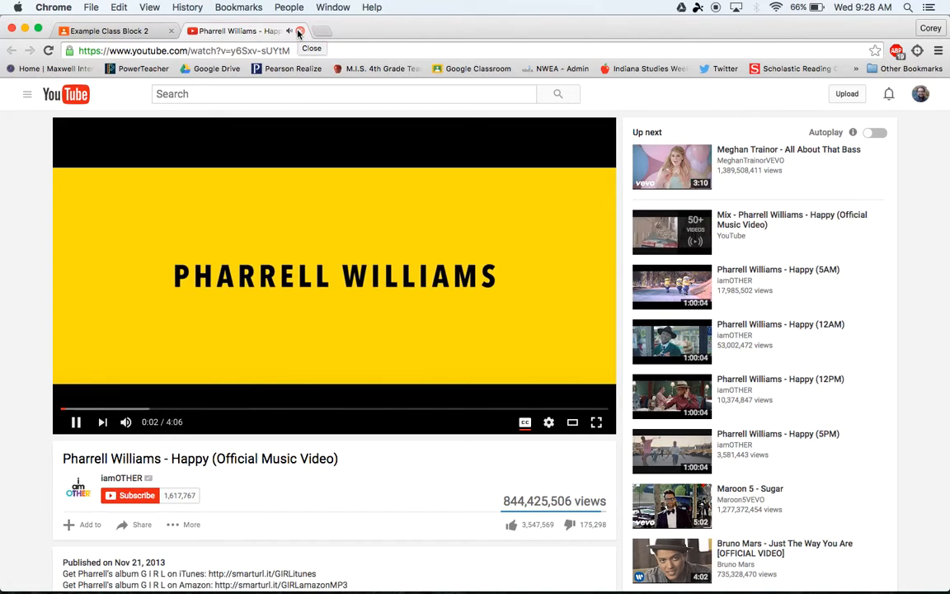
left_click(299, 31)
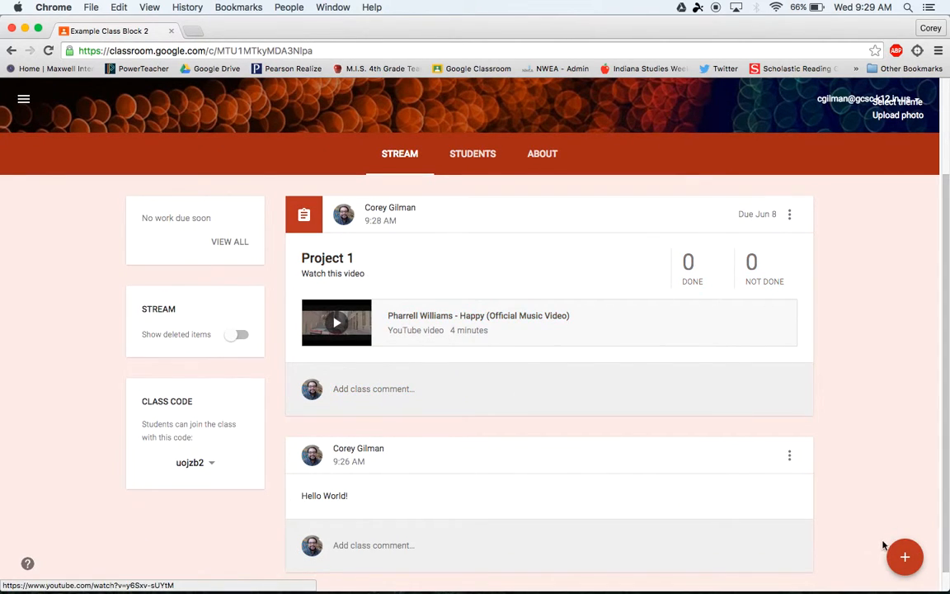
Create a new question "What do you like about Google Classroom?" with the instructions "Please answer in complete sentences.".
mouse_move(905, 557)
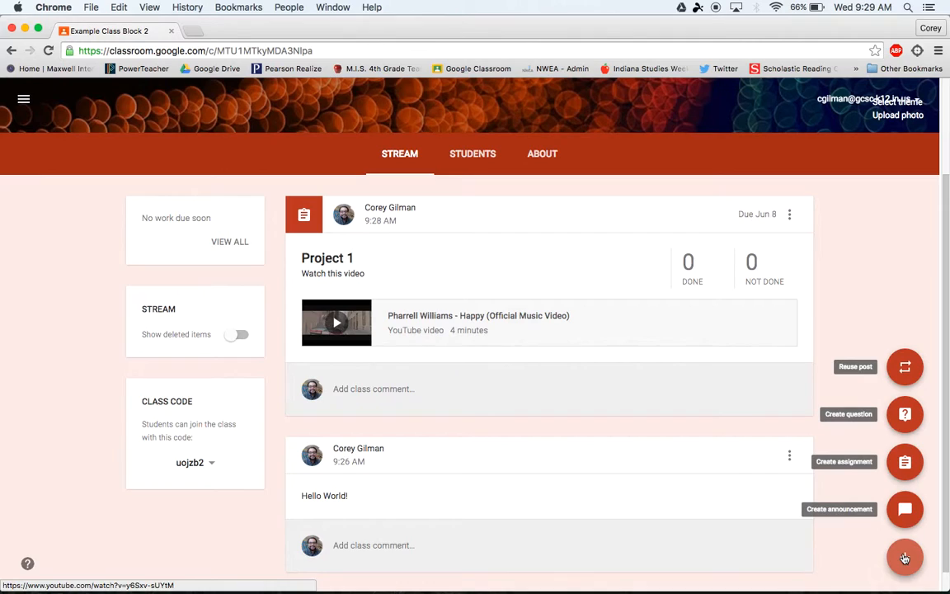
left_click(905, 415)
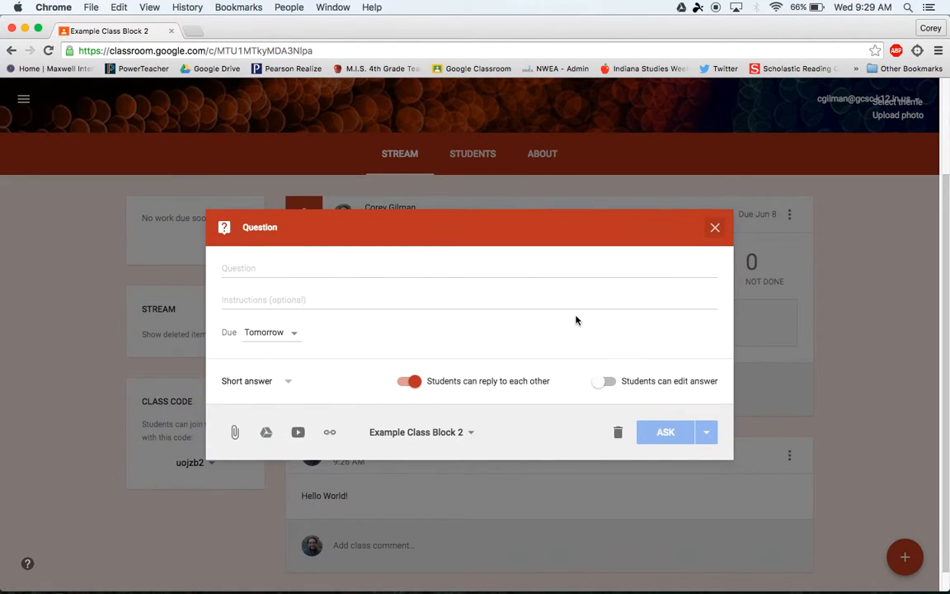
left_click(489, 270)
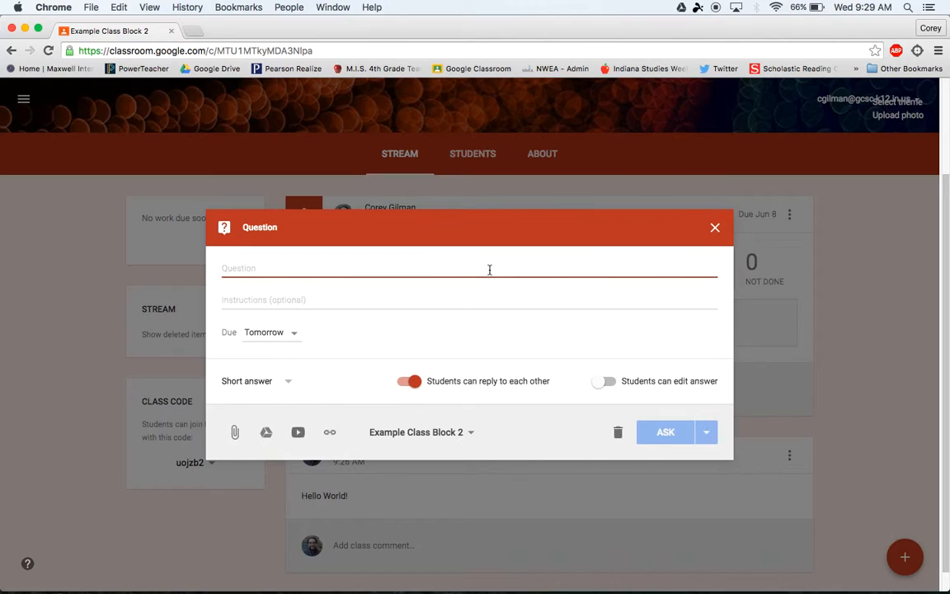
type("What d")
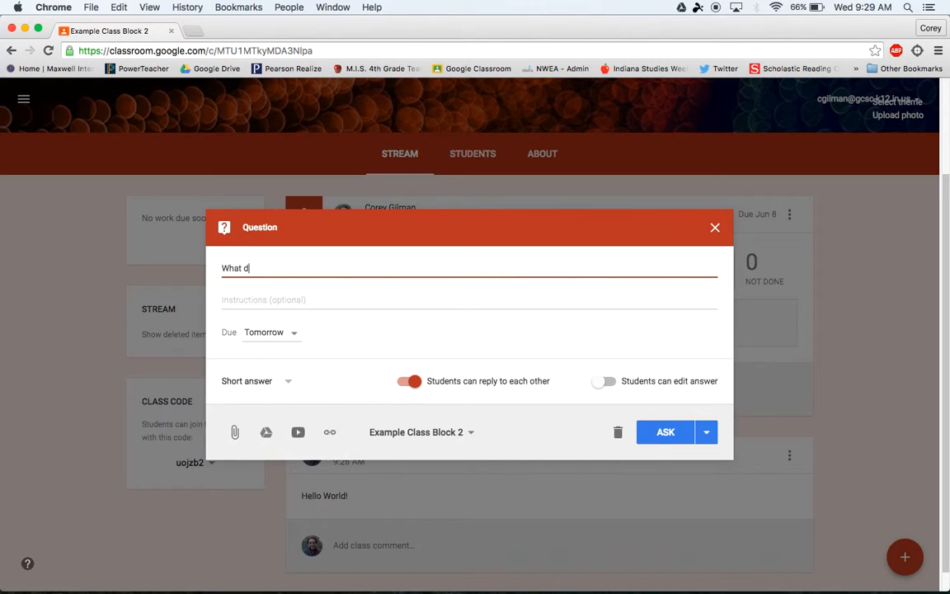
type("o you like about Go")
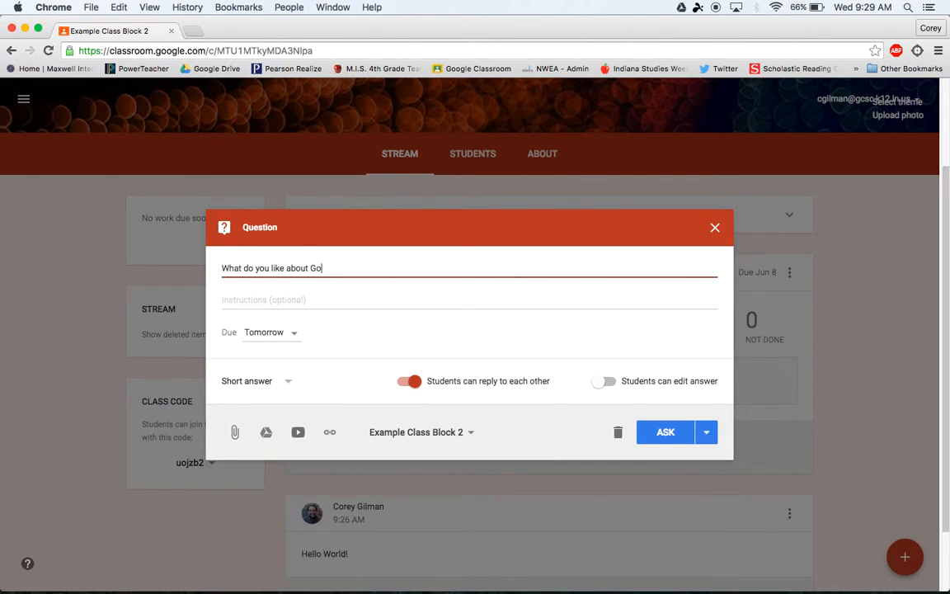
type("ogle Classroom?")
left_click(423, 298)
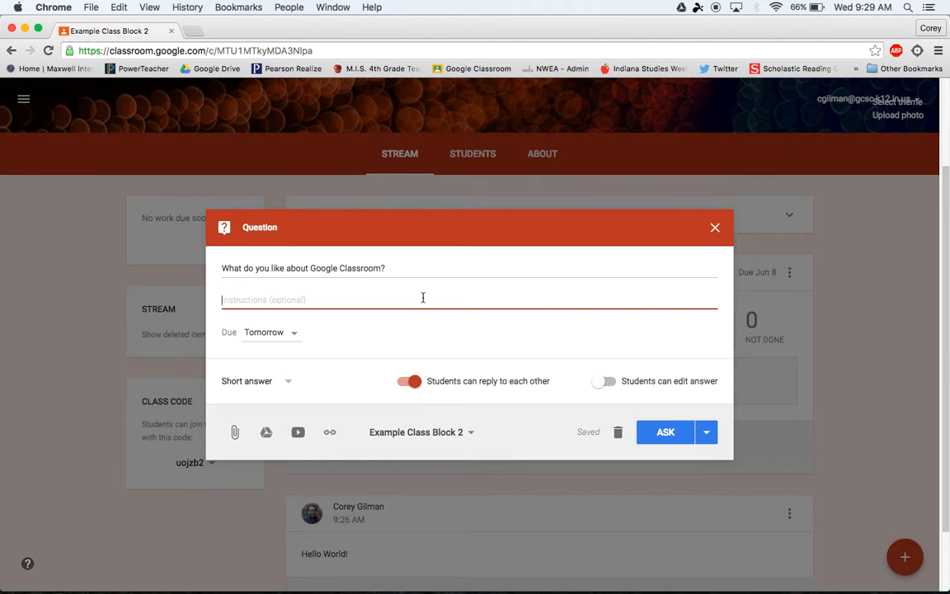
type("Pleas")
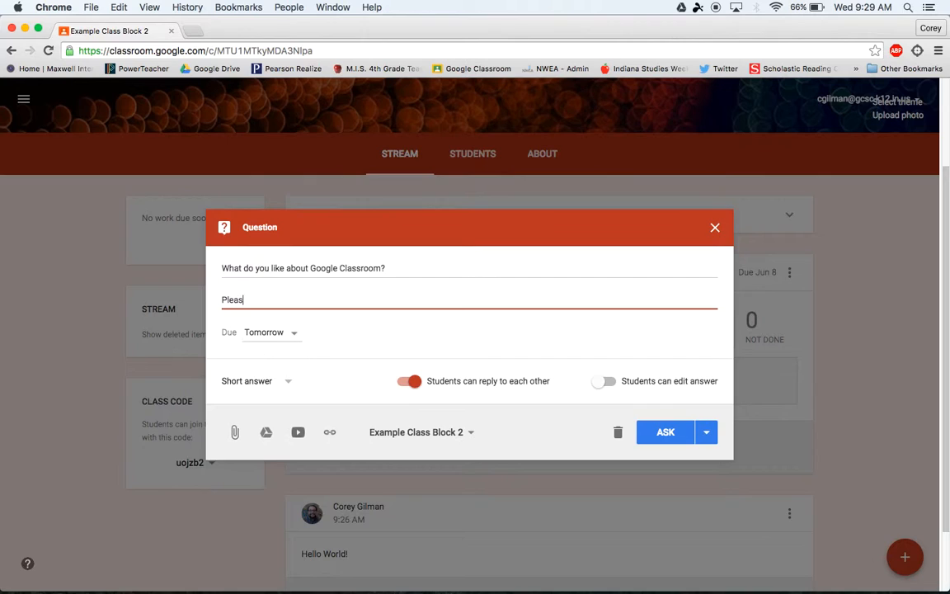
type("e answer in complete sentences")
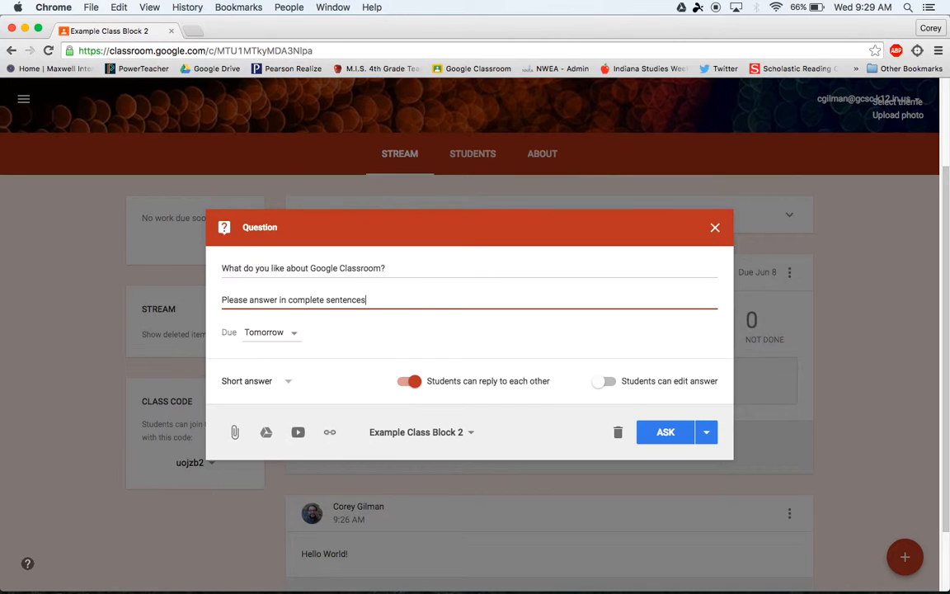
type(".")
Set the question's due date to Jun 8, 2016.
left_click(270, 333)
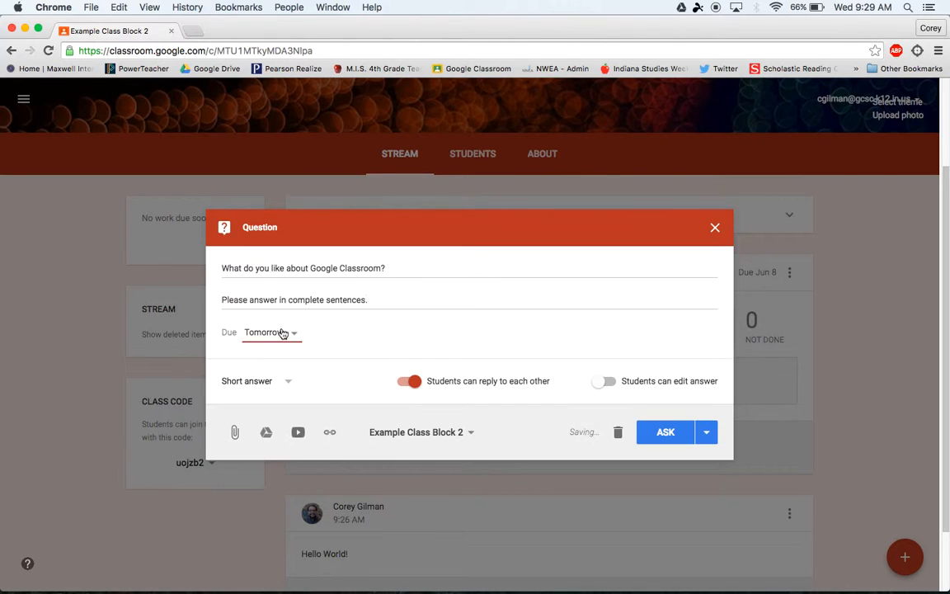
left_click(294, 358)
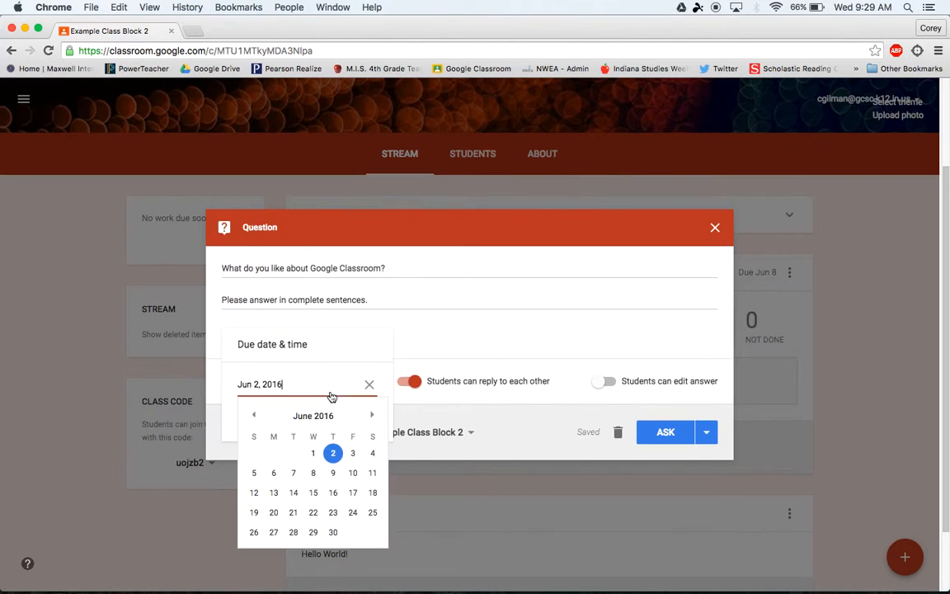
left_click(313, 472)
left_click(387, 290)
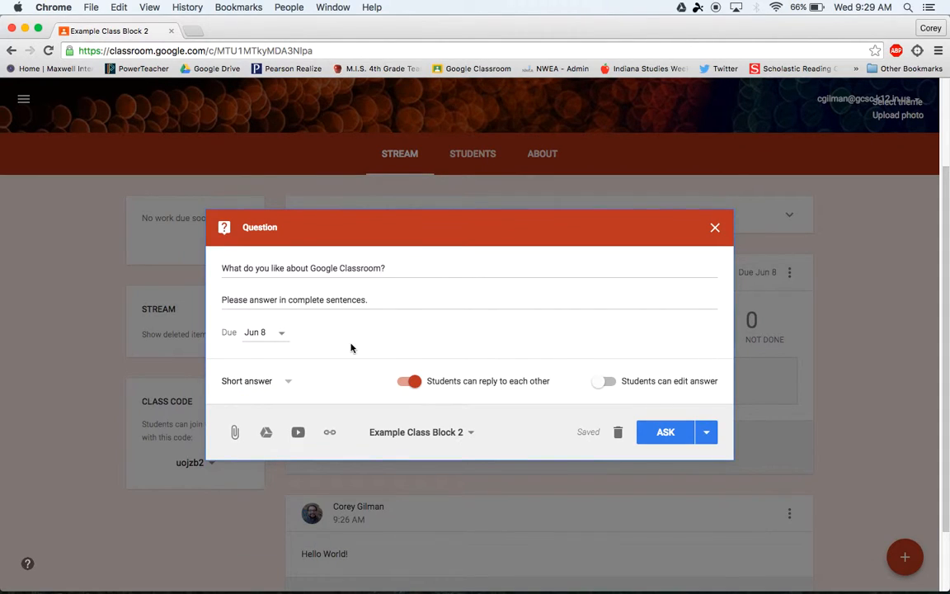
Set the question's due date to Jun 3, 2016, without a time.
left_click(277, 333)
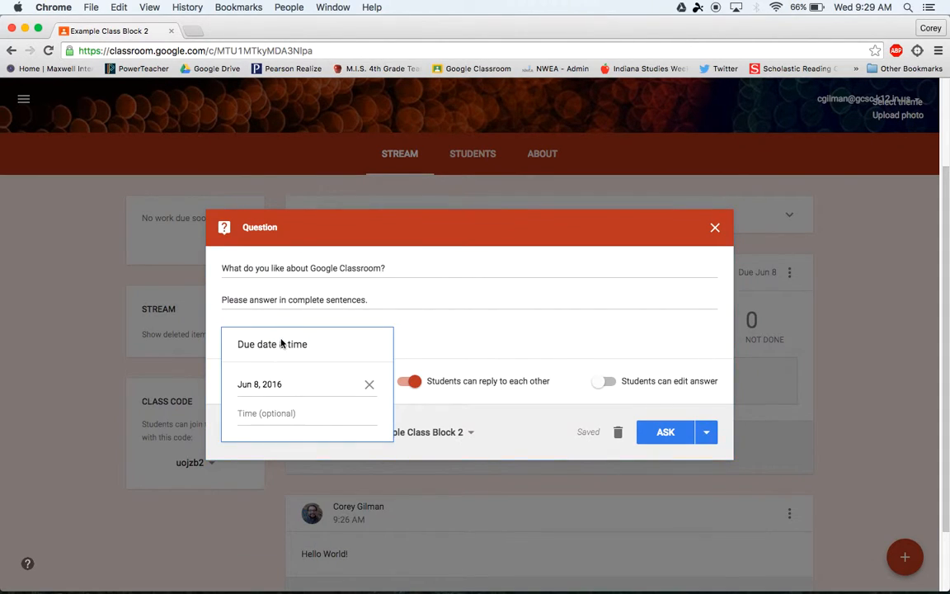
left_click(316, 386)
left_click(354, 455)
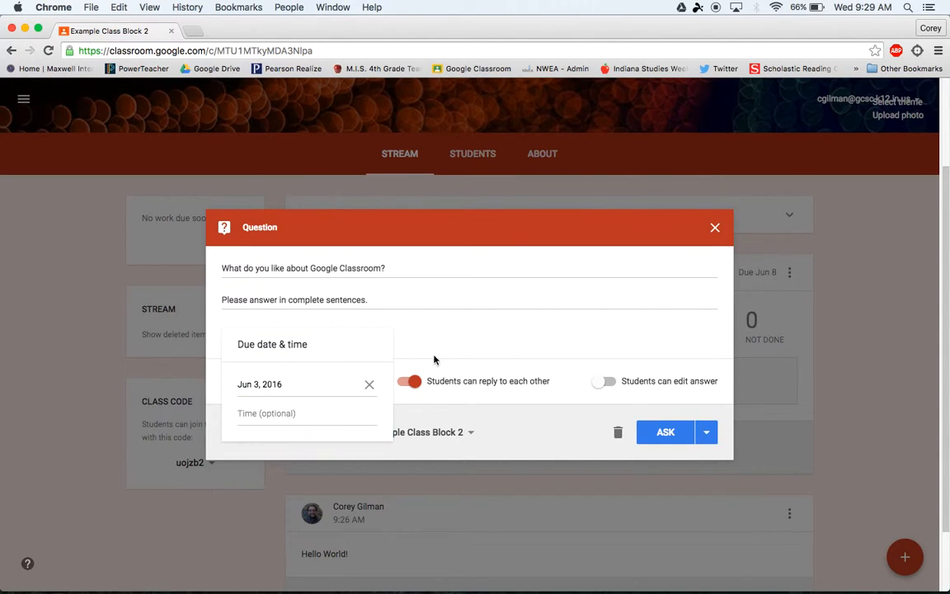
left_click(485, 334)
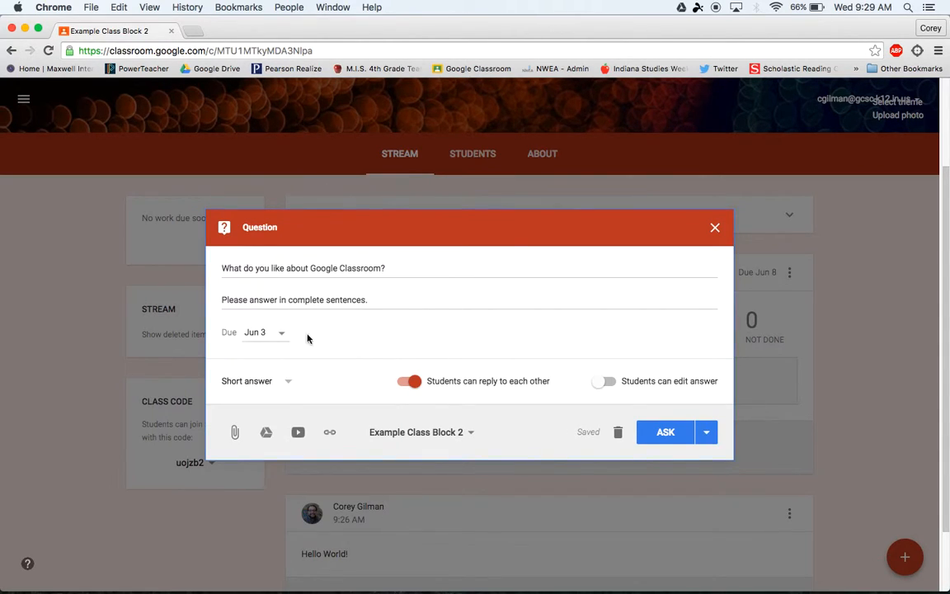
Review the question's answer types, keep Short answer, and ask the question in Example Class Block 2.
left_click(288, 384)
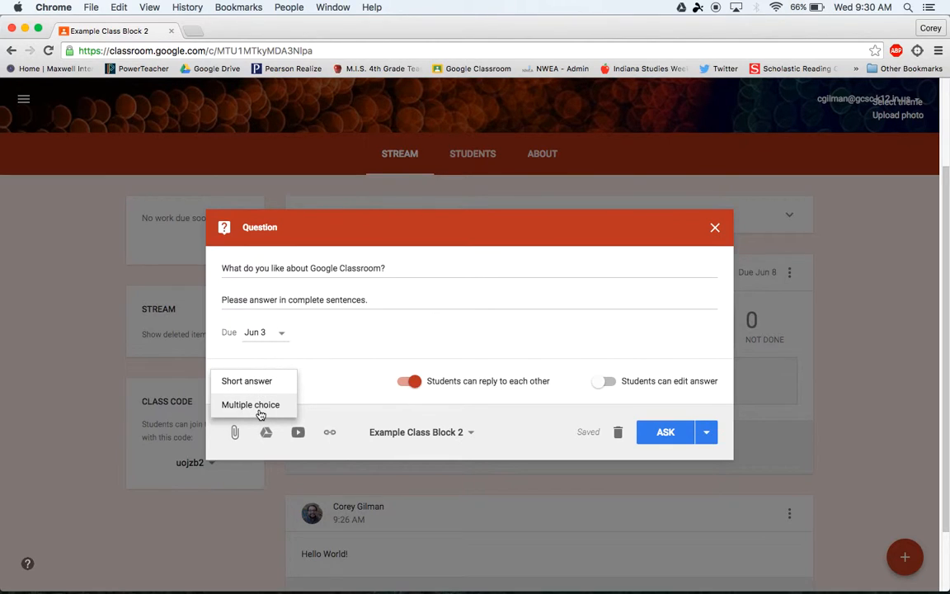
left_click(328, 378)
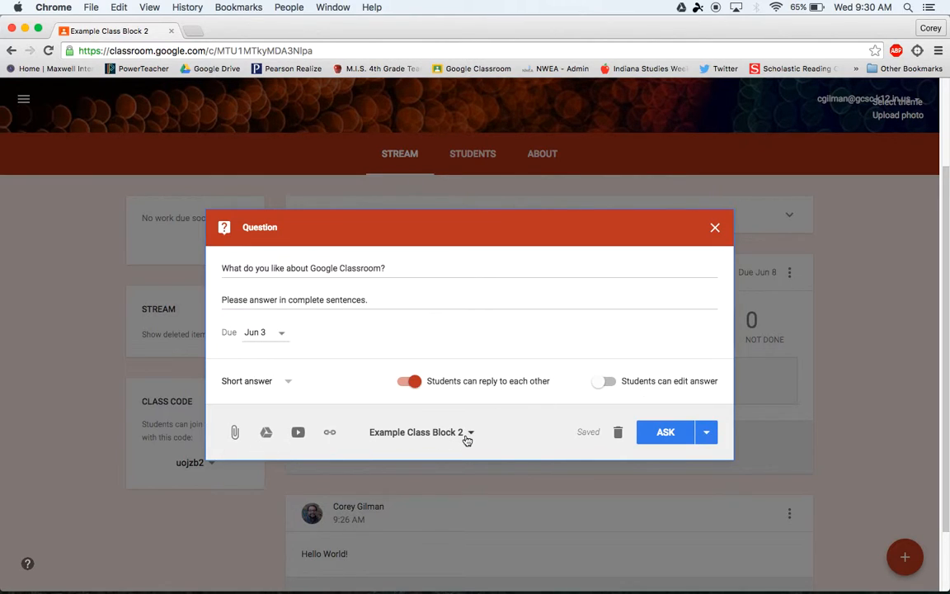
left_click(684, 436)
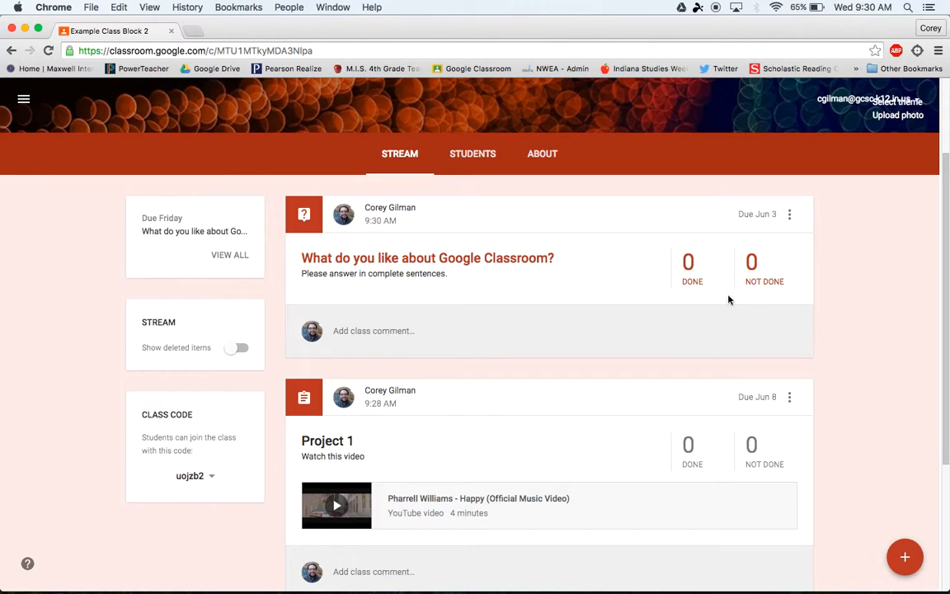
Reuse the "Hello World!" announcement from Example Class Block 2 without new attachment copies, and append "v.2" to its text.
mouse_move(899, 553)
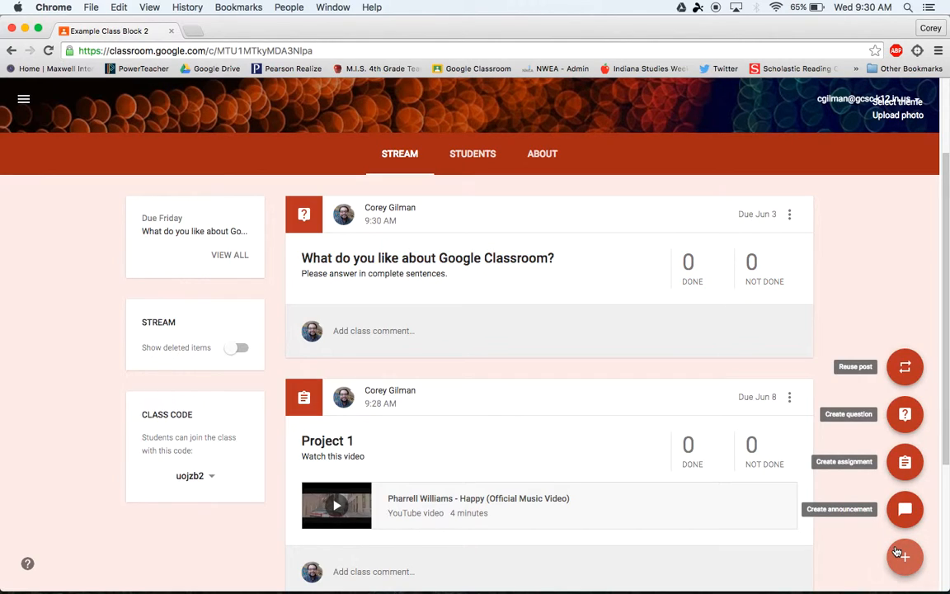
left_click(910, 375)
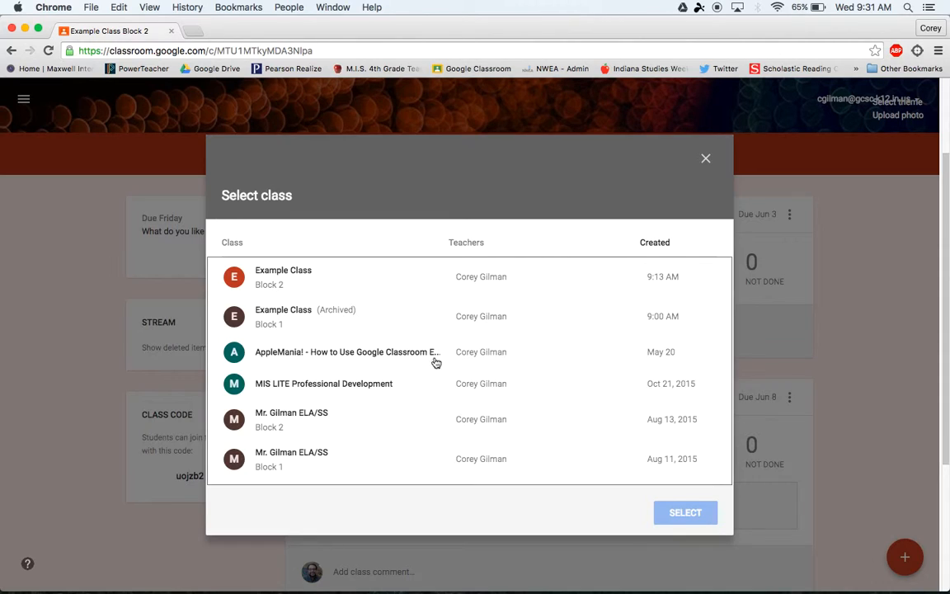
left_click(305, 278)
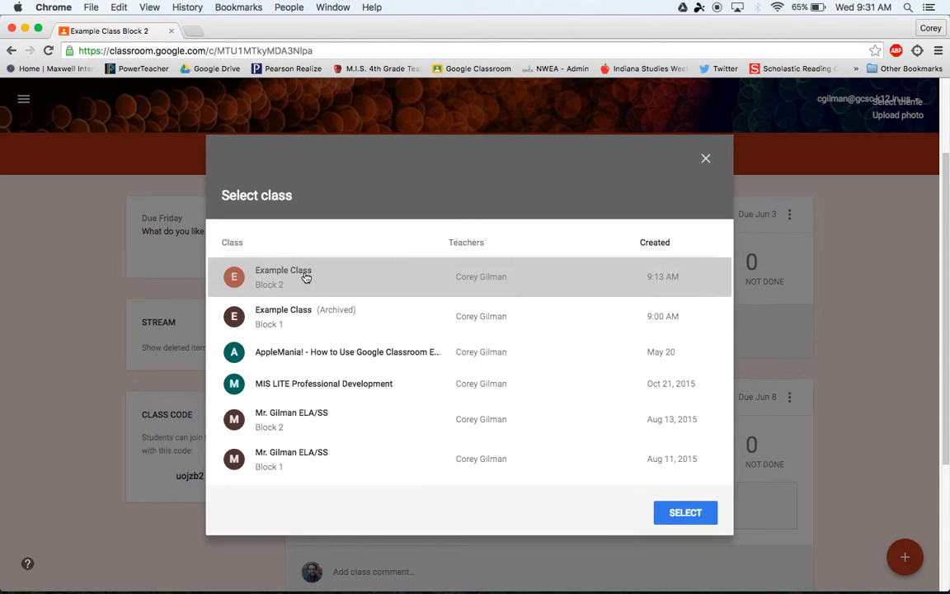
left_click(682, 513)
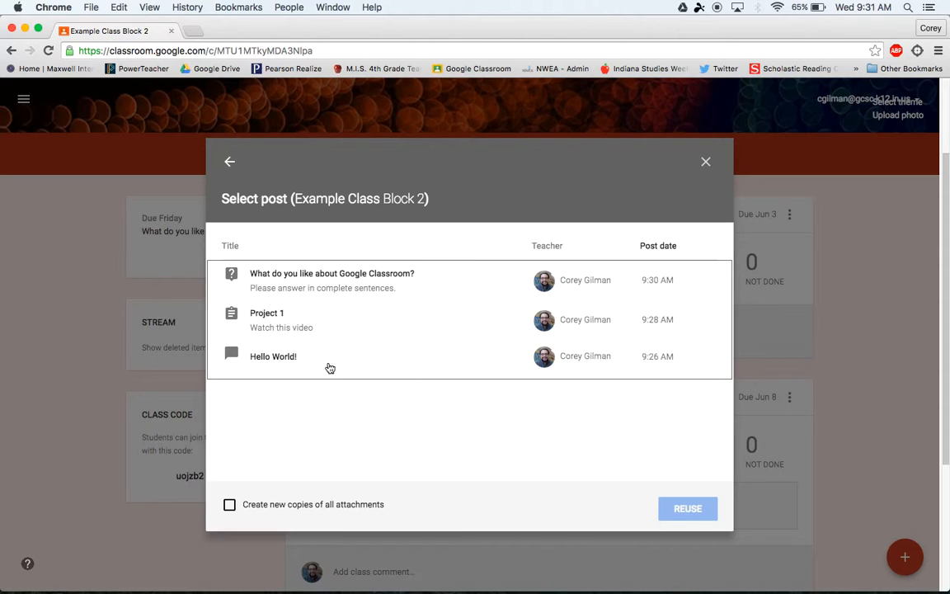
left_click(294, 359)
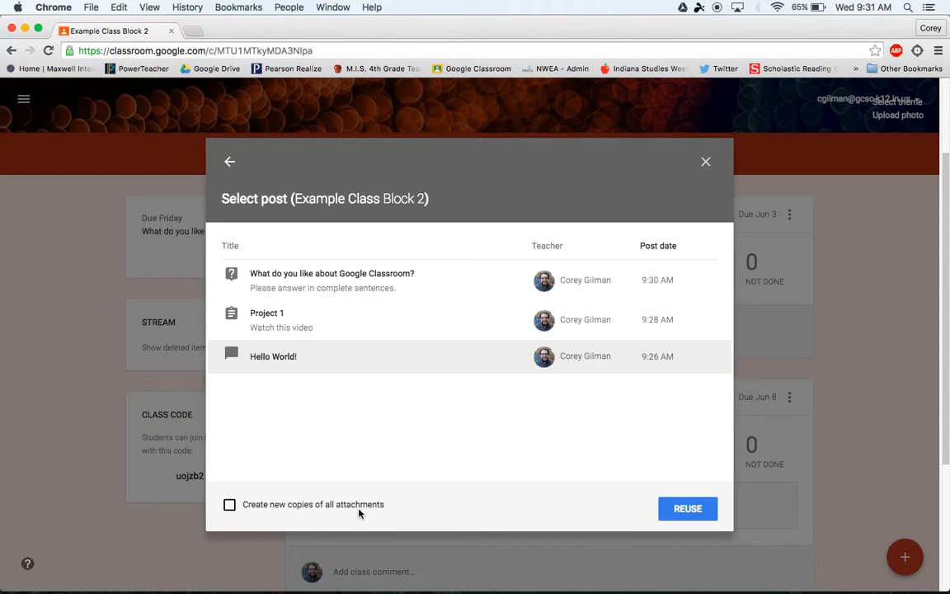
left_click(305, 322)
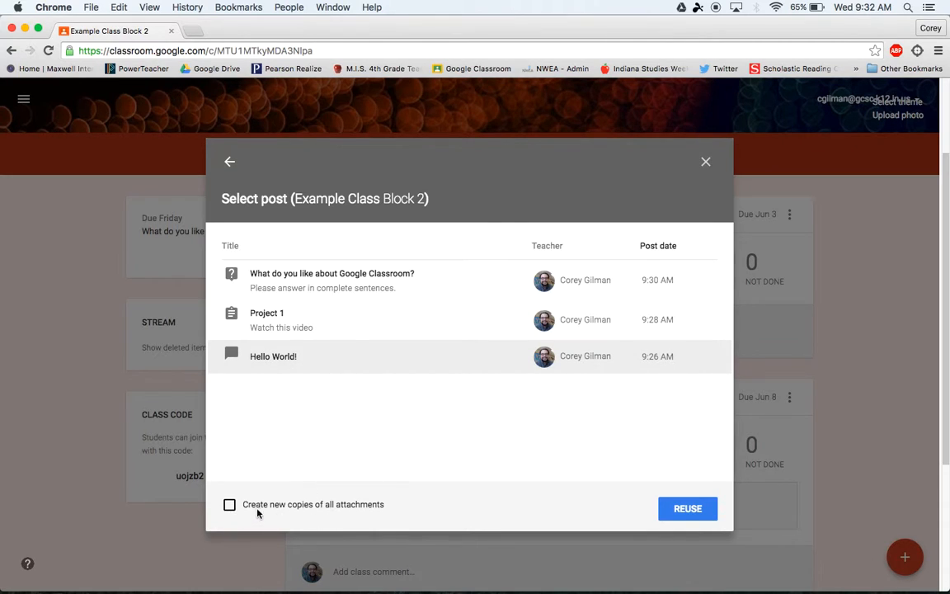
left_click(688, 509)
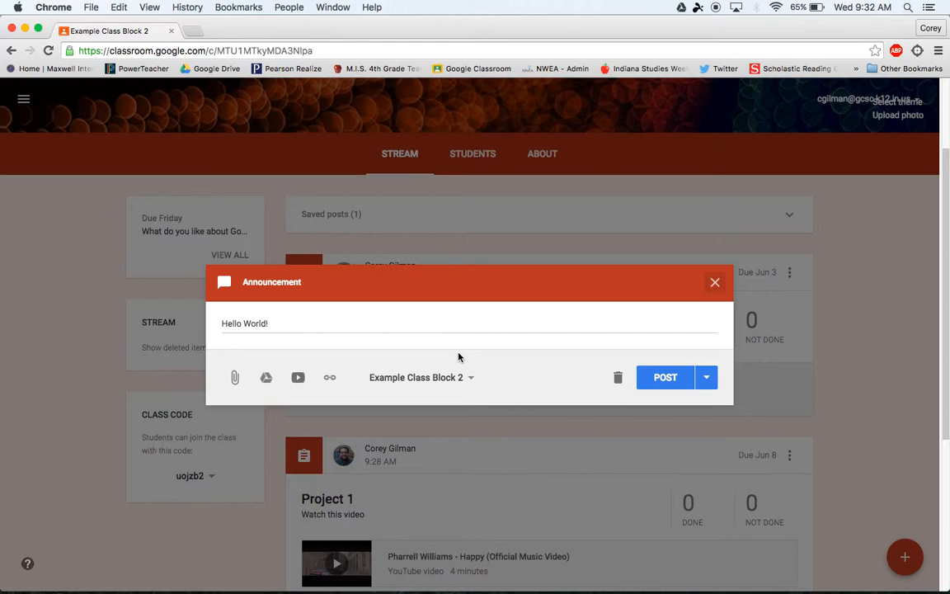
left_click(417, 323)
type("v.2")
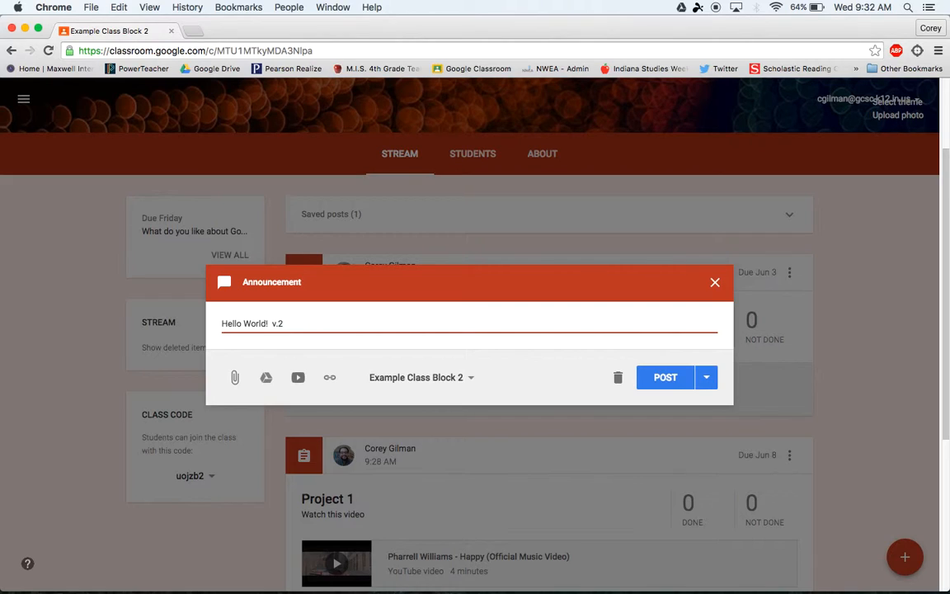
Search YouTube for "hello", attach the "Adele - Hello" video to the announcement, and post it to Example Class Block 2.
left_click(299, 378)
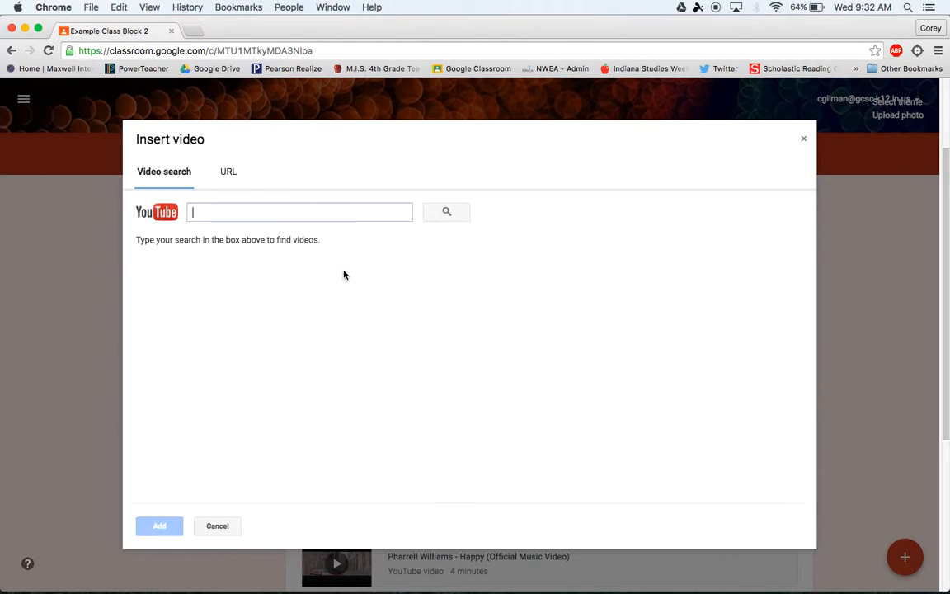
type("hello")
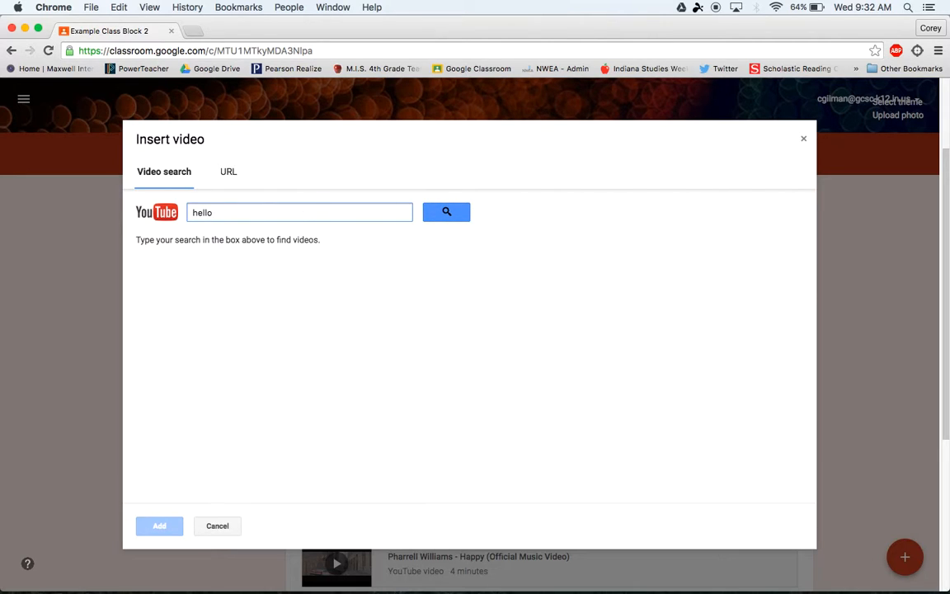
left_click(439, 213)
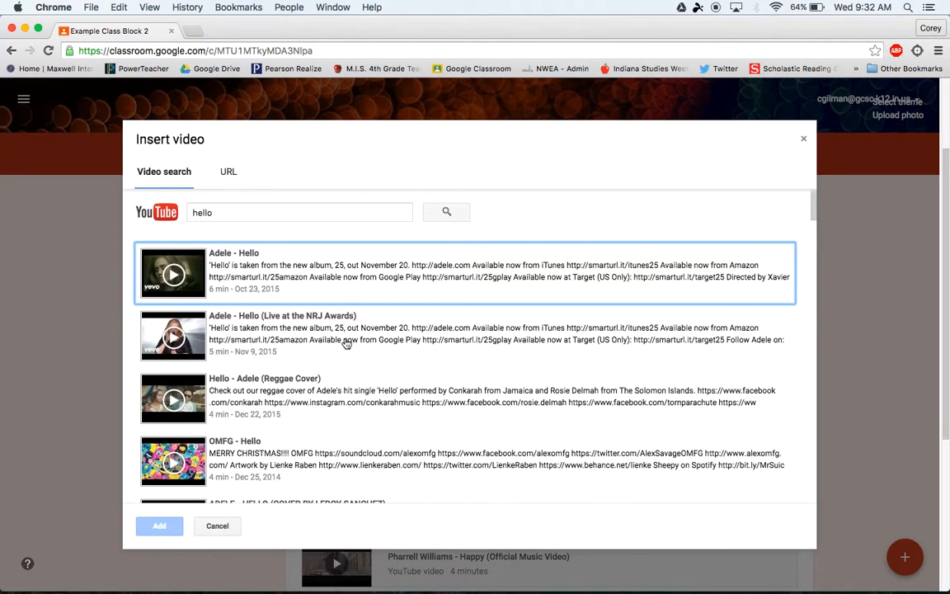
left_click(163, 239)
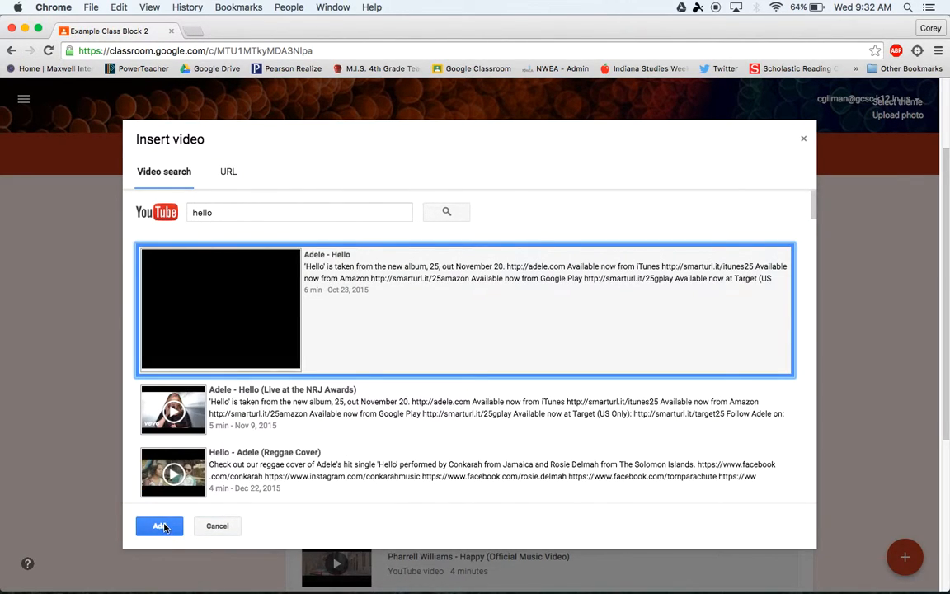
left_click(163, 526)
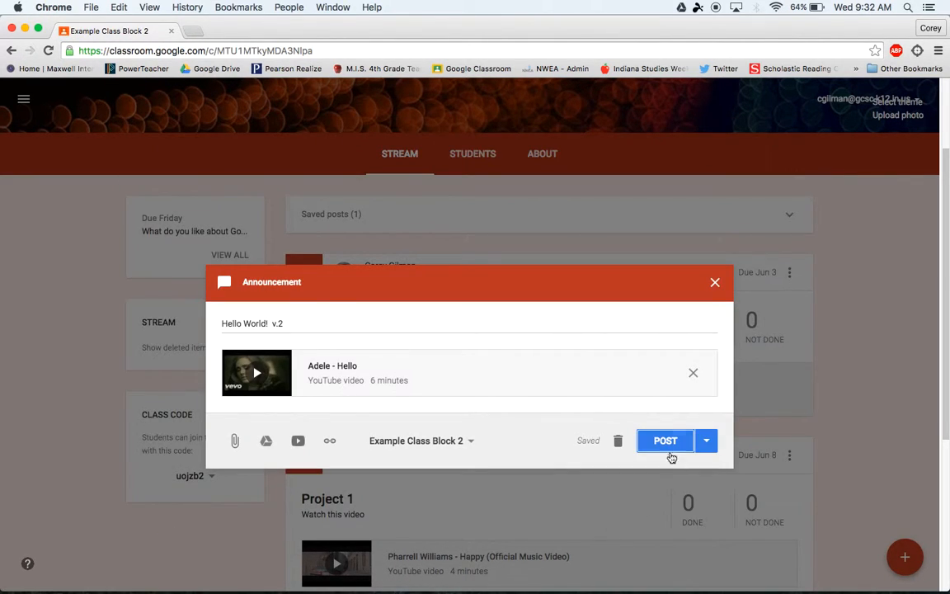
left_click(665, 442)
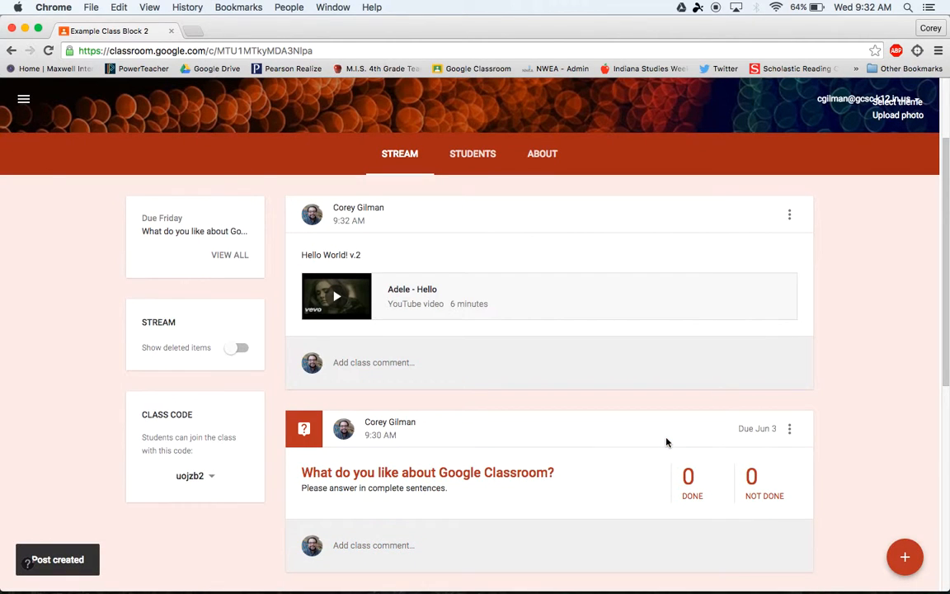
Compare the reused "Hello World! v.2" post with the original "Hello World!" announcement in the class stream.
scroll(591, 368, "down", 2)
scroll(592, 367, "down", 5)
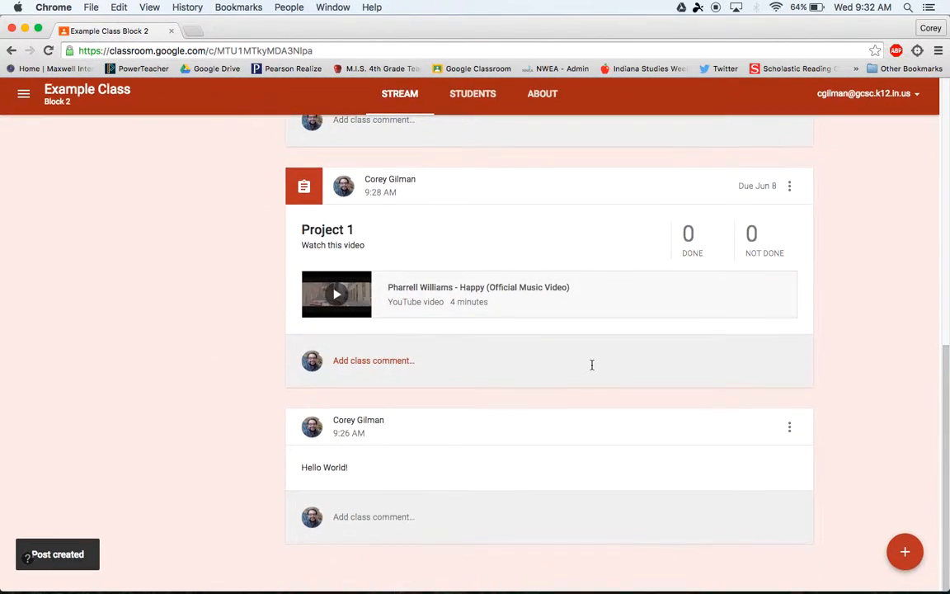
scroll(483, 450, "up", 10)
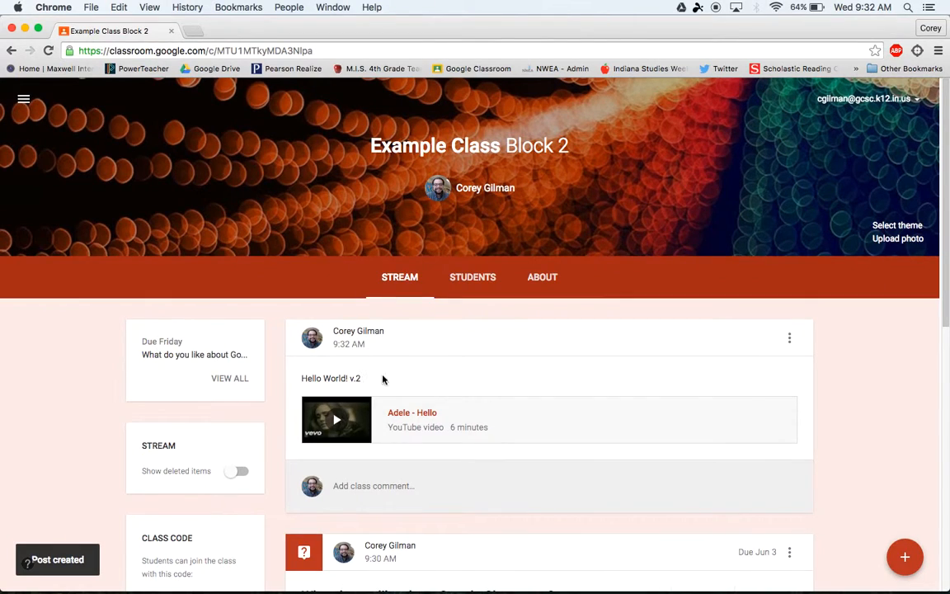
scroll(495, 427, "down", 10)
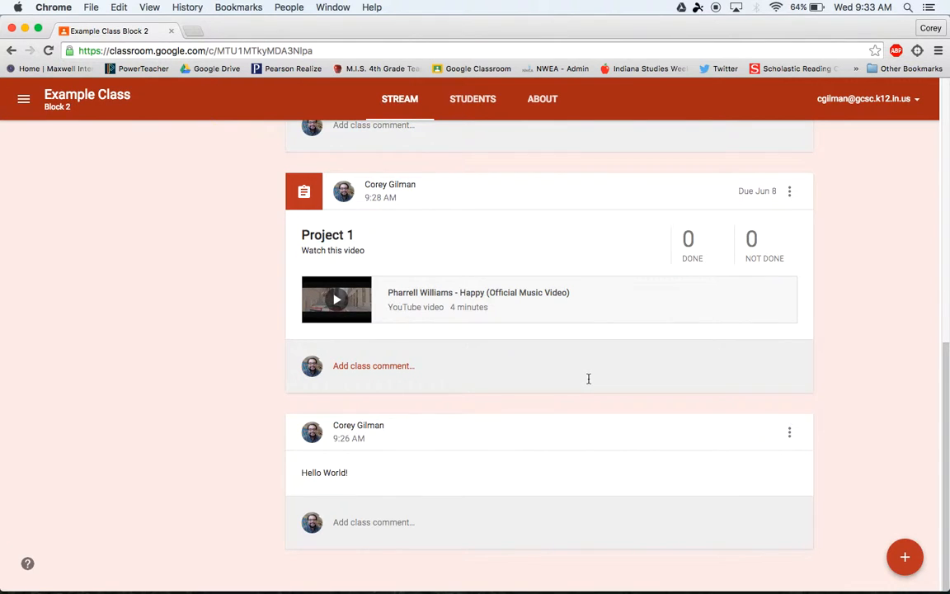
scroll(588, 379, "up", 3)
scroll(588, 379, "up", 10)
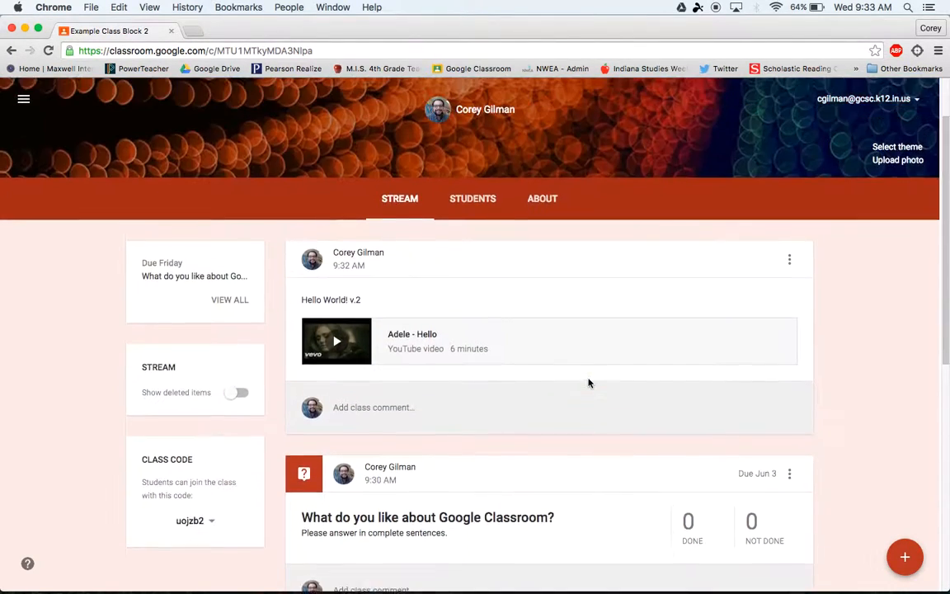
scroll(588, 392, "down", 10)
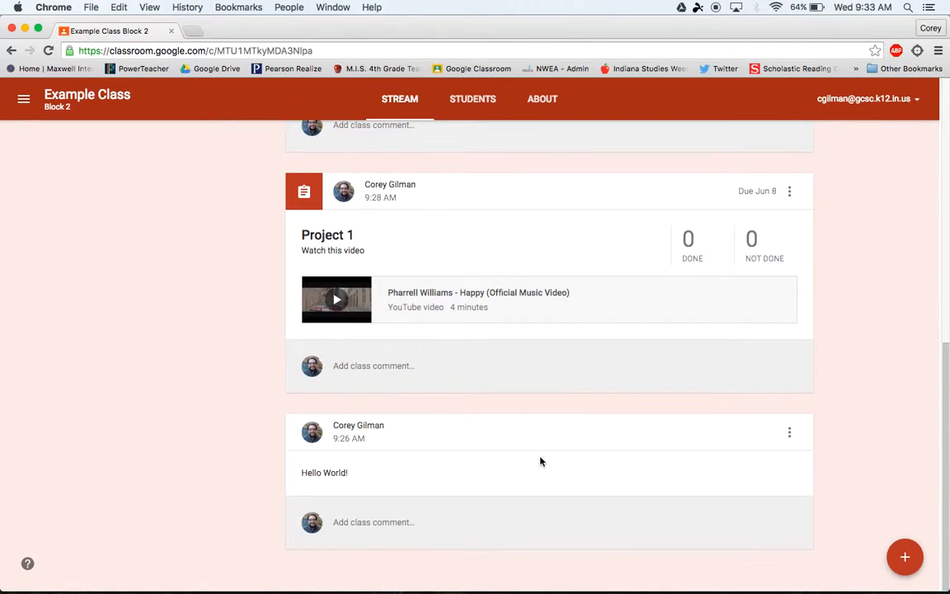
View the edit options of the original "Hello World!" announcement and close it without saving.
left_click(790, 437)
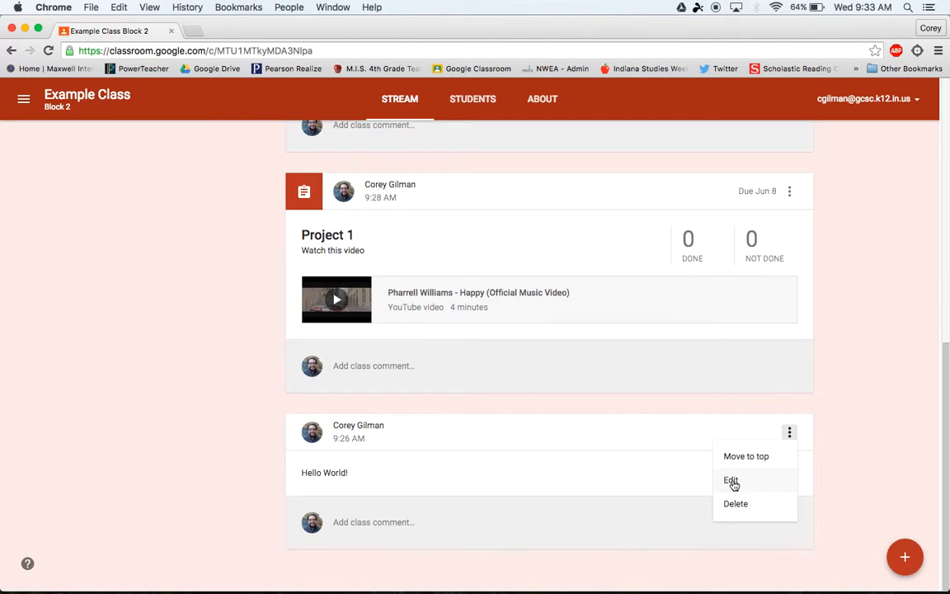
left_click(734, 481)
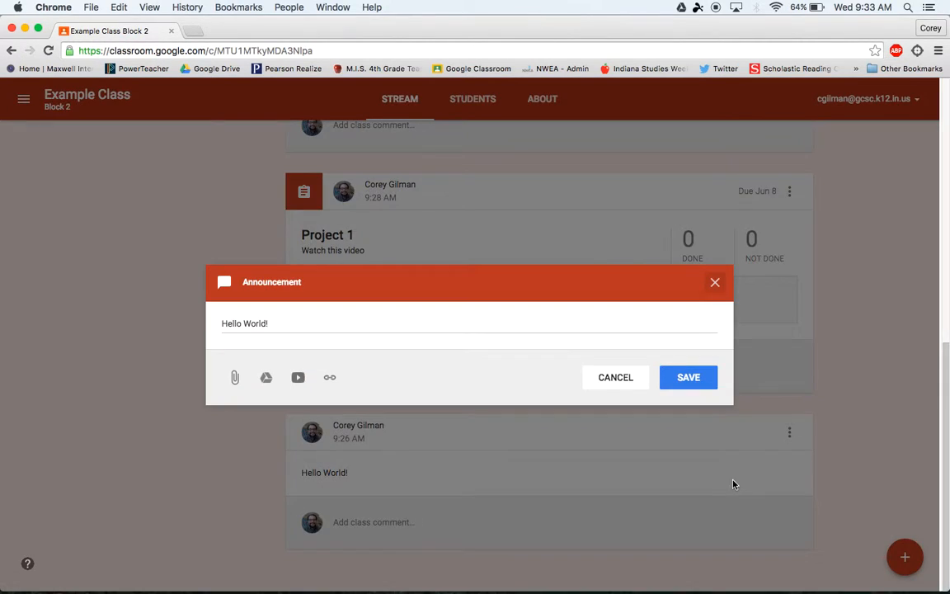
left_click(604, 380)
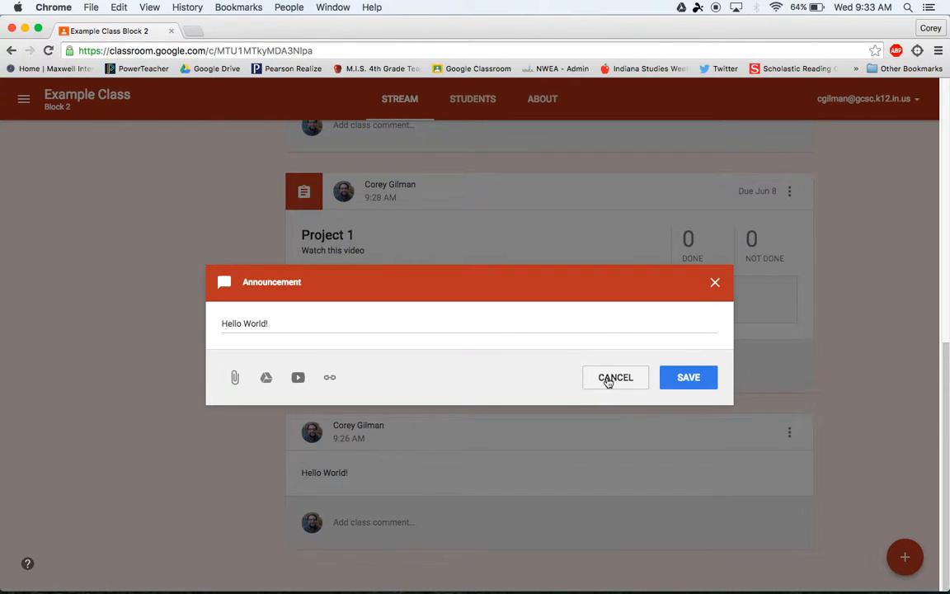